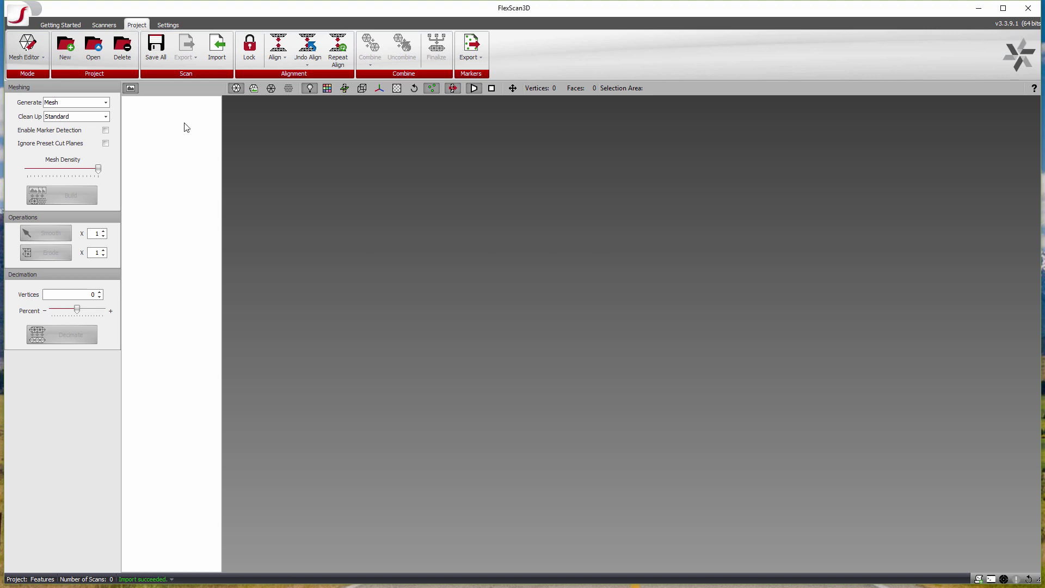
Import '438 - turbineblade.stl' into the FlexScan3D project.
{"action": "left_click", "coordinate": [217, 48]}
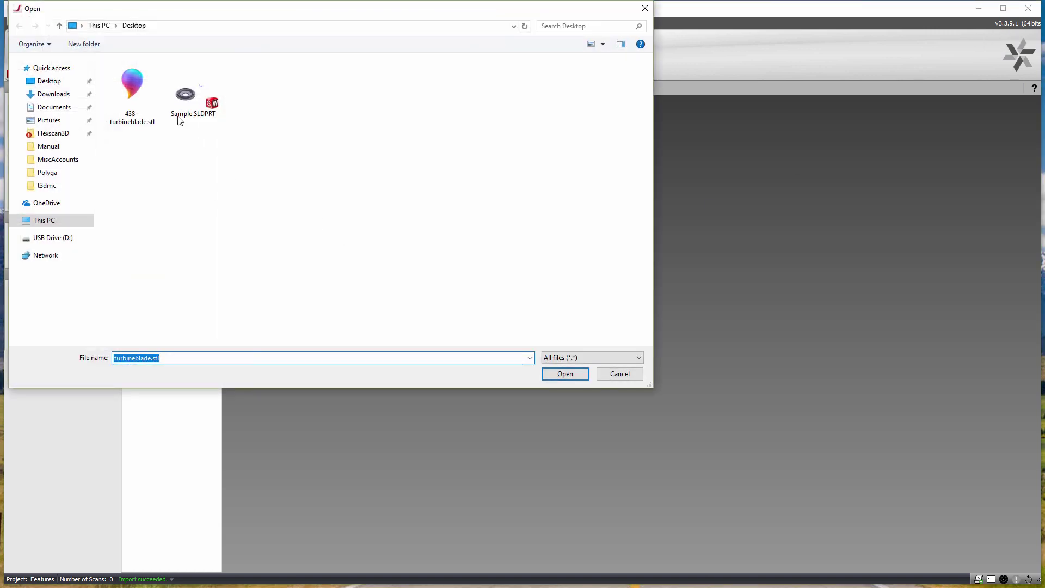
{"action": "left_click", "coordinate": [132, 90]}
{"action": "left_click", "coordinate": [566, 379]}
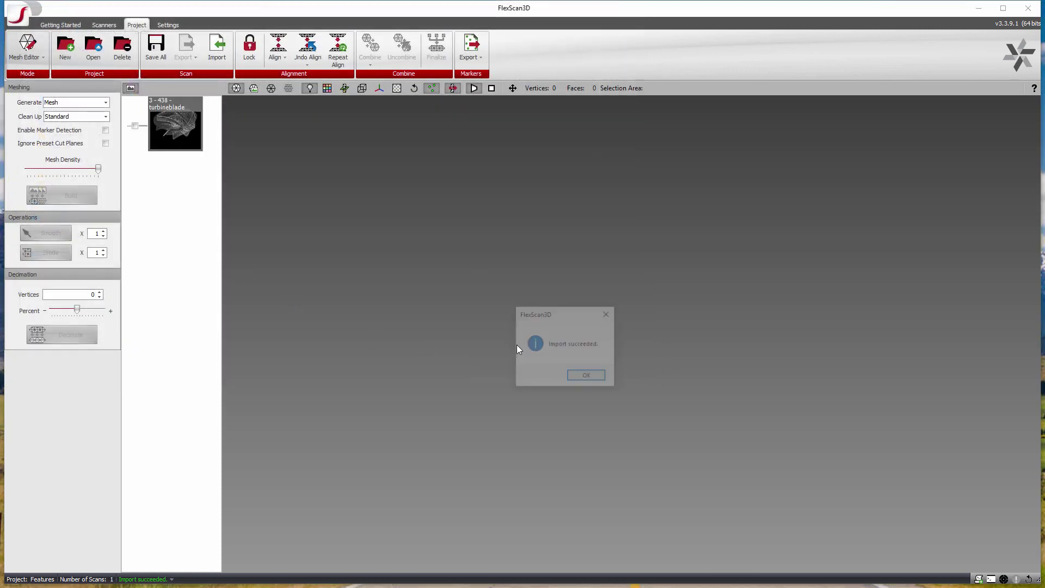
Dismiss the import-succeeded message and orbit around the turbine mesh.
{"action": "left_click", "coordinate": [601, 381]}
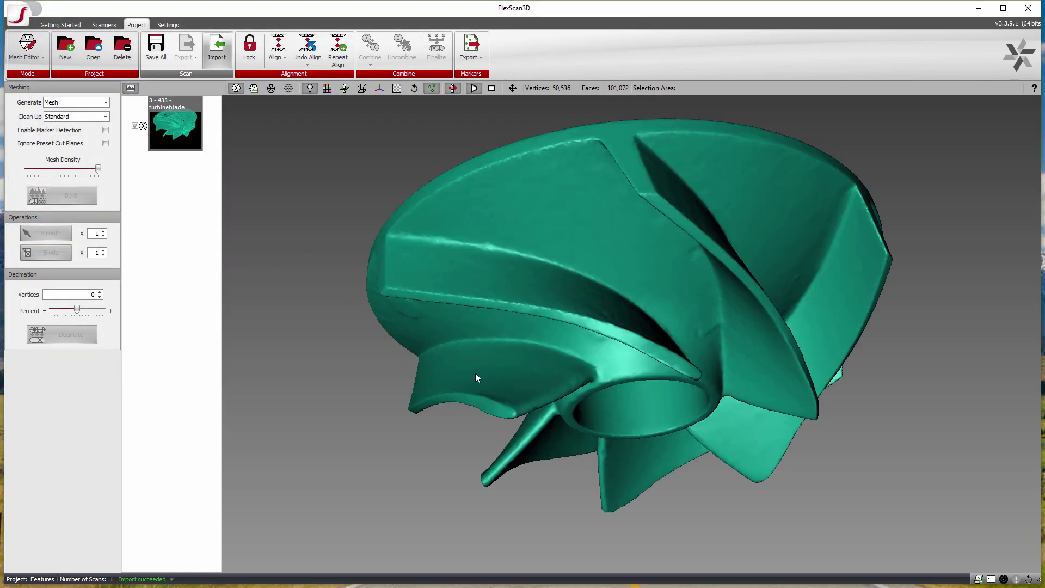
{"action": "left_click_drag", "start_coordinate": [479, 380], "coordinate": [537, 283]}
{"action": "scroll", "coordinate": [534, 280], "scroll_direction": "down", "scroll_amount": 3}
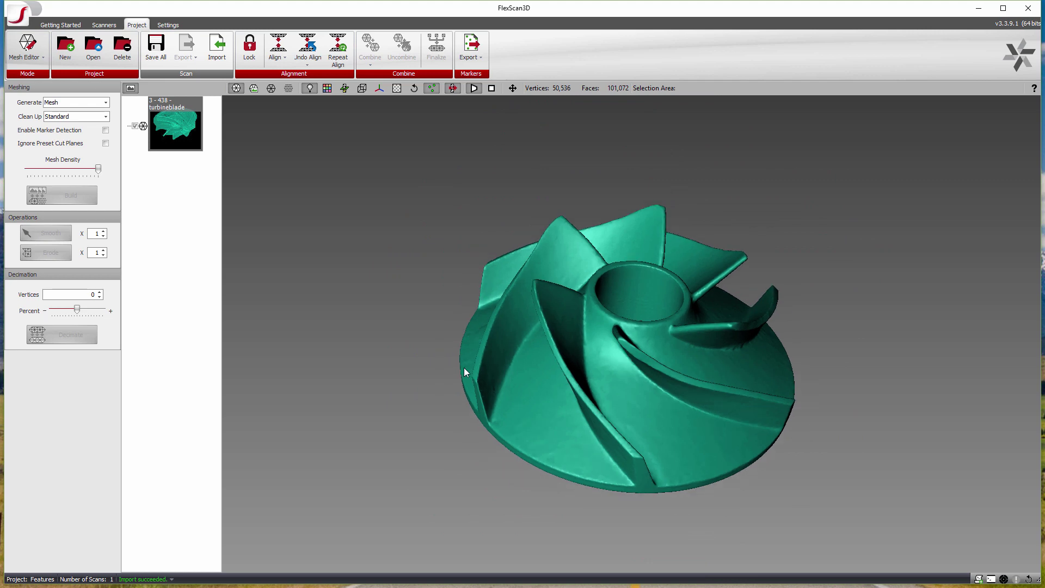
{"action": "left_click_drag", "start_coordinate": [422, 368], "coordinate": [485, 350]}
{"action": "left_click_drag", "start_coordinate": [476, 184], "coordinate": [468, 228]}
Turn on the checkerboard ground plane and XYZ axes, then select the turbineblade scan.
{"action": "left_click", "coordinate": [396, 88]}
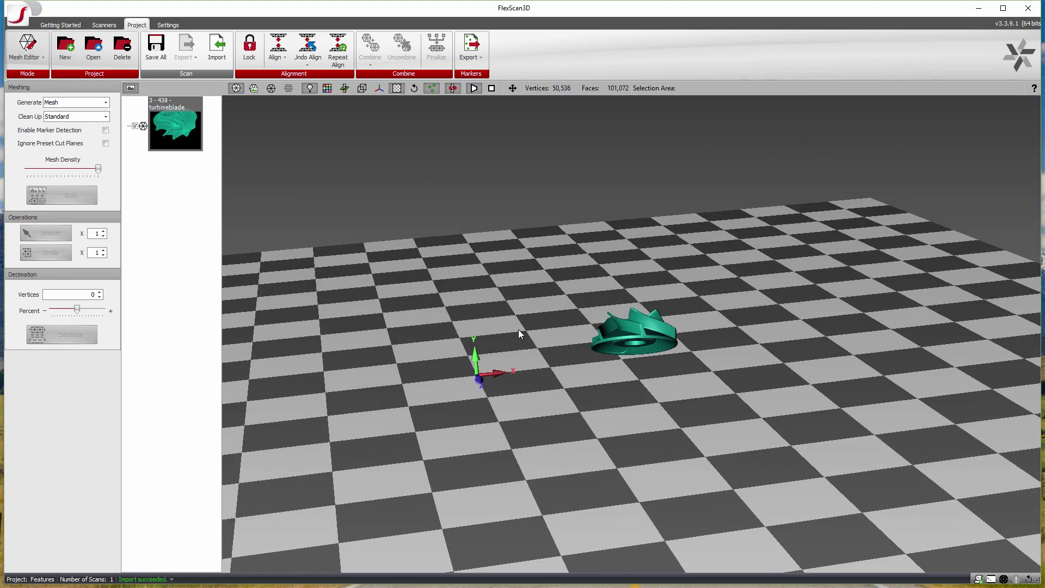
{"action": "left_click_drag", "start_coordinate": [518, 329], "coordinate": [548, 376]}
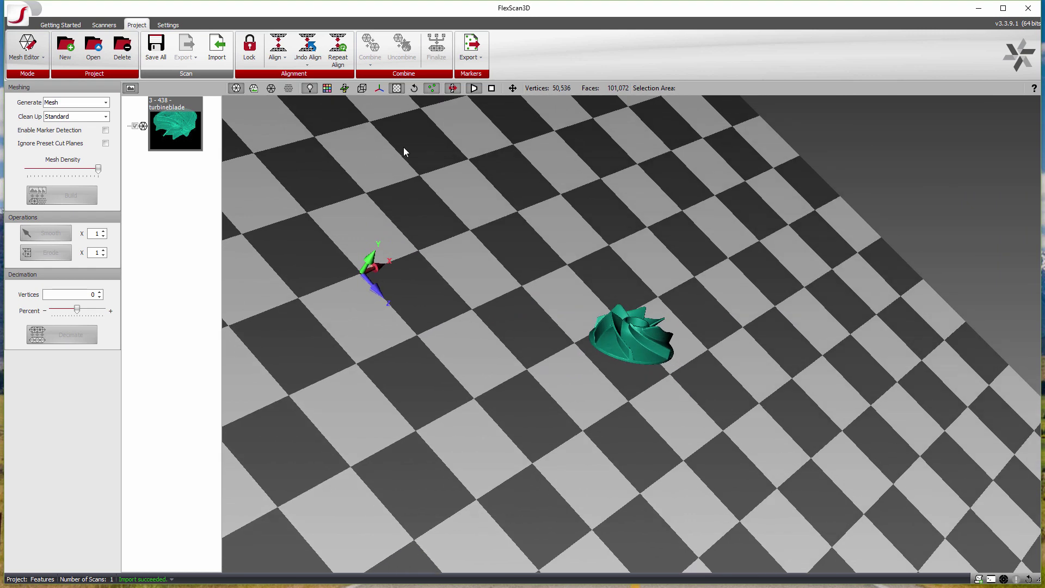
{"action": "left_click", "coordinate": [378, 89]}
{"action": "mouse_move", "coordinate": [380, 121]}
{"action": "left_mouse_down"}
{"action": "mouse_move", "coordinate": [462, 270]}
{"action": "mouse_move", "coordinate": [389, 121]}
{"action": "left_mouse_up"}
{"action": "left_click", "coordinate": [184, 134]}
{"action": "left_click_drag", "start_coordinate": [496, 384], "coordinate": [726, 263]}
Reselect the turbineblade scan, then rotate and slide it to show its disc face near the floor's middle.
{"action": "left_click", "coordinate": [175, 125]}
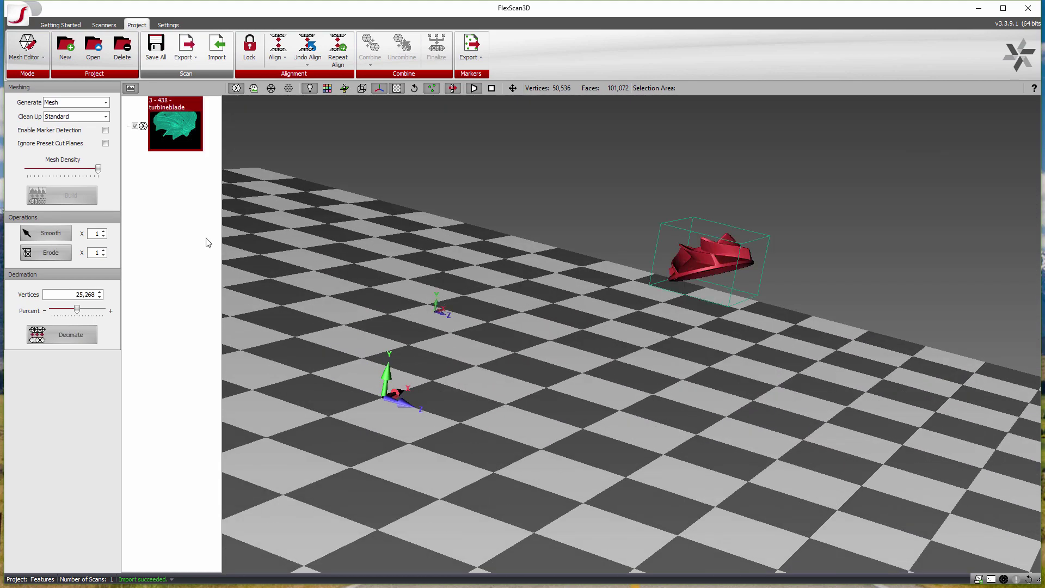
{"action": "left_click_drag", "start_coordinate": [326, 327], "coordinate": [434, 291]}
{"action": "left_click_drag", "start_coordinate": [405, 377], "coordinate": [409, 438]}
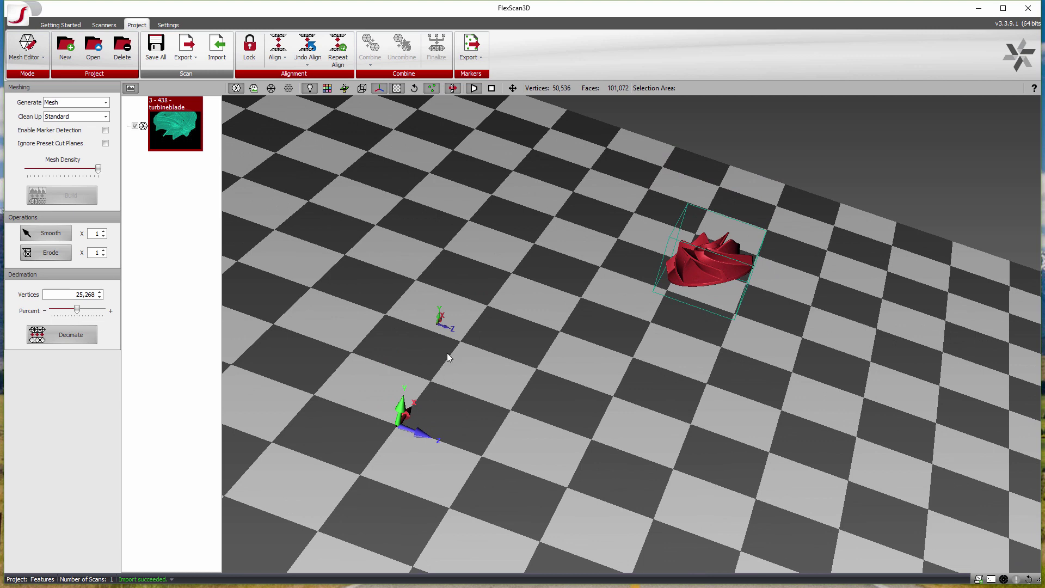
{"action": "left_click_drag", "start_coordinate": [678, 285], "coordinate": [686, 277]}
{"action": "left_click_drag", "start_coordinate": [710, 358], "coordinate": [485, 326]}
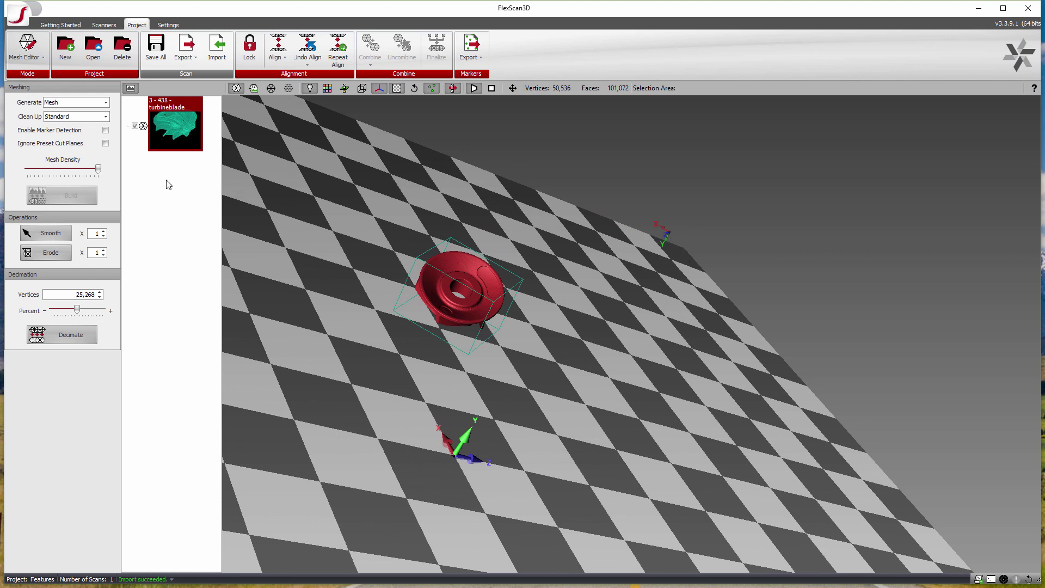
{"action": "left_click", "coordinate": [26, 49]}
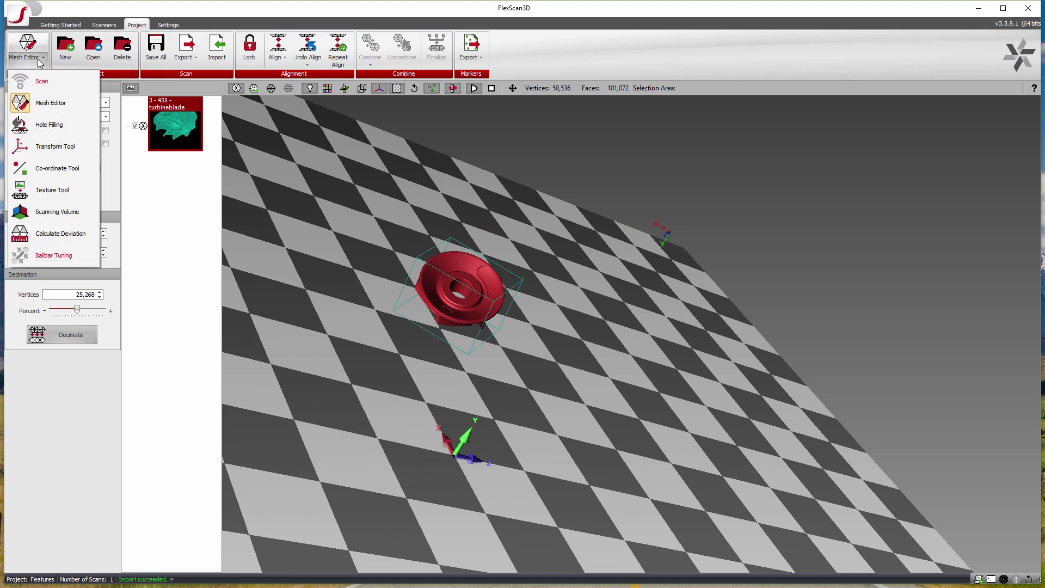
Switch to the Transform Tool and step-rotate the turbine about X and Y.
{"action": "left_click", "coordinate": [55, 155]}
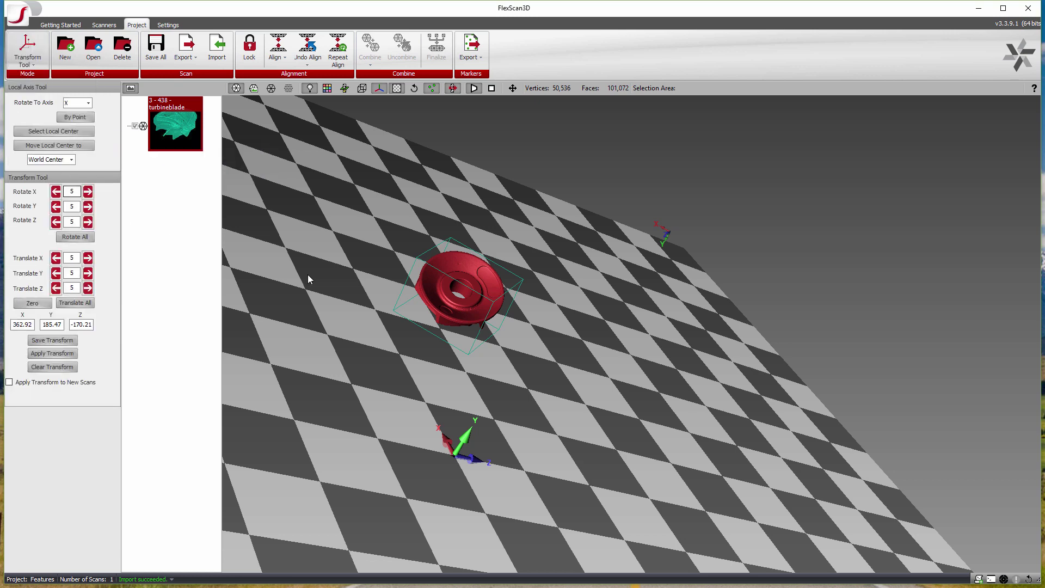
{"action": "left_click_drag", "start_coordinate": [335, 279], "coordinate": [433, 312]}
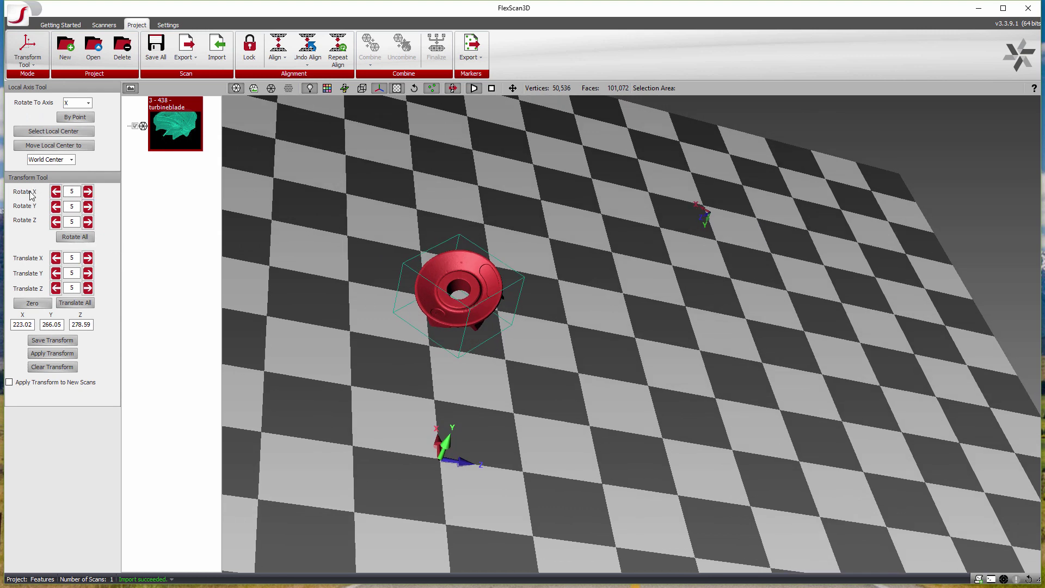
{"action": "left_click", "coordinate": [88, 191]}
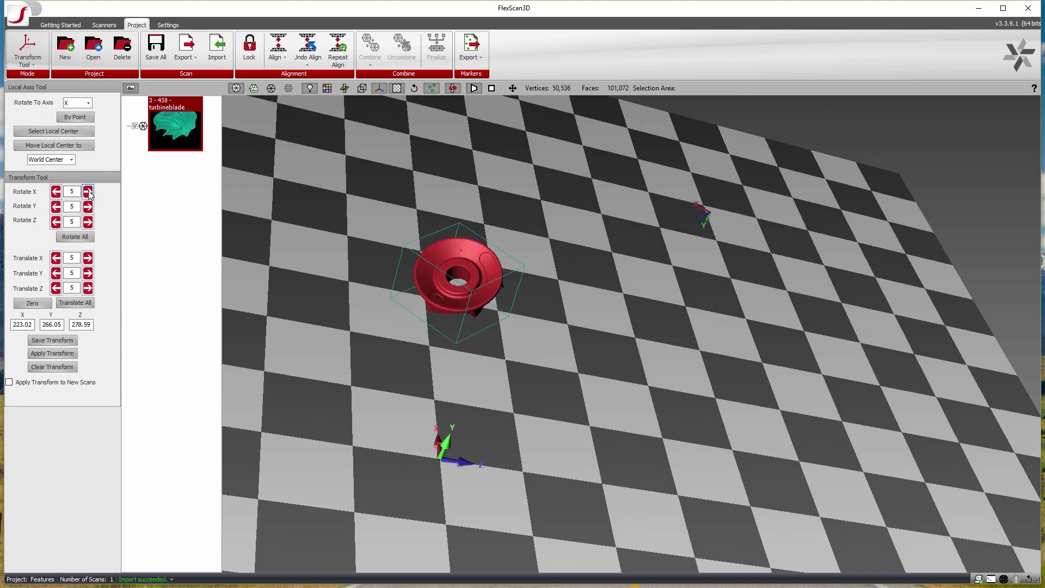
{"action": "left_click", "coordinate": [88, 192]}
{"action": "left_click", "coordinate": [88, 192]}
{"action": "left_click", "coordinate": [55, 193]}
{"action": "left_click", "coordinate": [55, 193]}
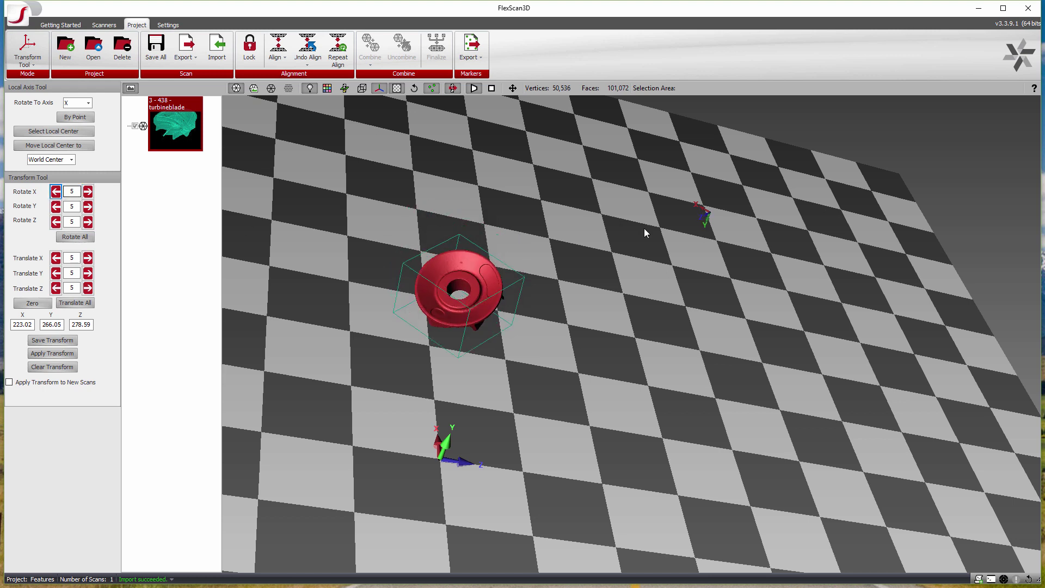
{"action": "left_click", "coordinate": [55, 207]}
{"action": "left_click", "coordinate": [55, 207]}
{"action": "left_click", "coordinate": [88, 207]}
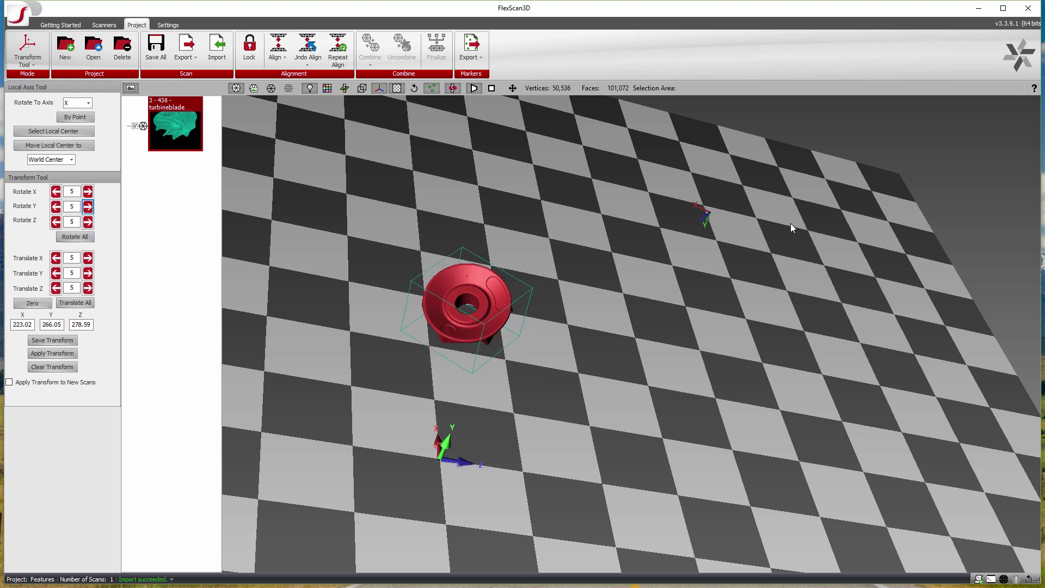
Move the turbine in 5-unit X steps and drag it to X -75.59, Y 176.40, Z 260.17.
{"action": "left_click", "coordinate": [88, 258]}
{"action": "left_click", "coordinate": [88, 258]}
{"action": "left_click", "coordinate": [88, 258]}
{"action": "left_click", "coordinate": [88, 258]}
{"action": "left_click", "coordinate": [88, 273]}
{"action": "left_click_drag", "start_coordinate": [467, 283], "coordinate": [516, 289]}
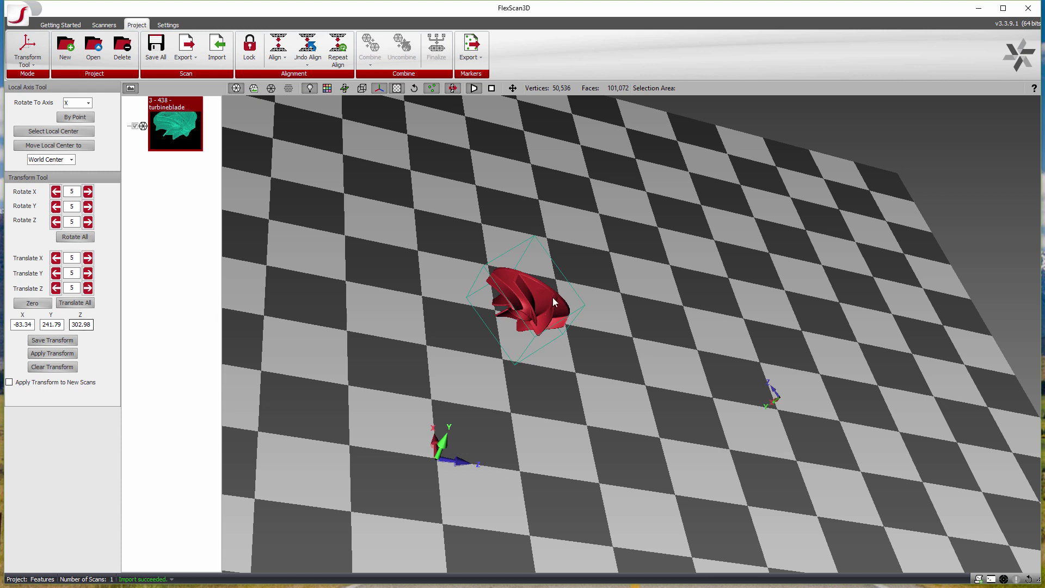
{"action": "left_click_drag", "start_coordinate": [564, 297], "coordinate": [500, 239]}
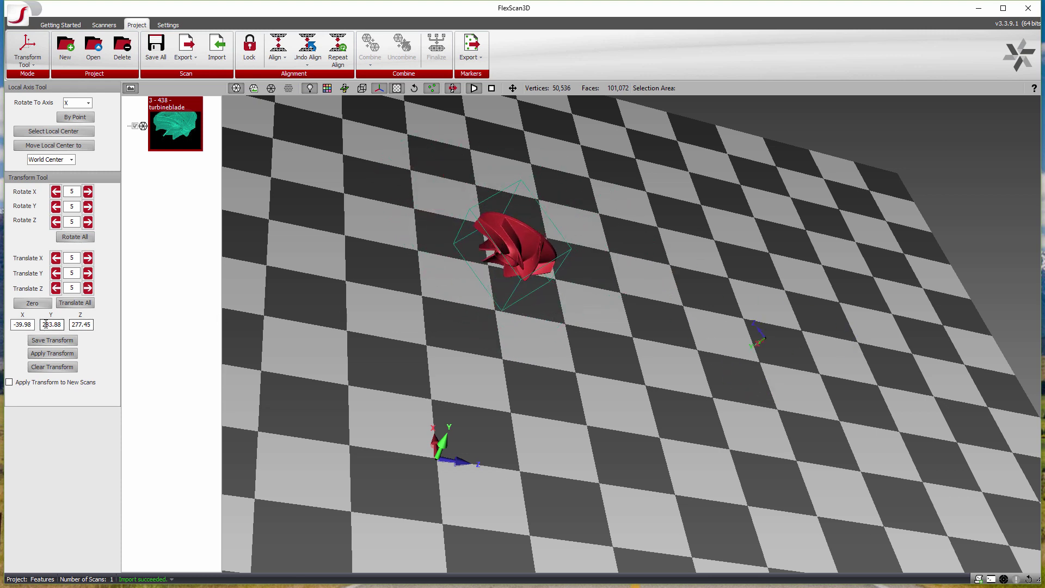
{"action": "left_click_drag", "start_coordinate": [469, 291], "coordinate": [533, 282]}
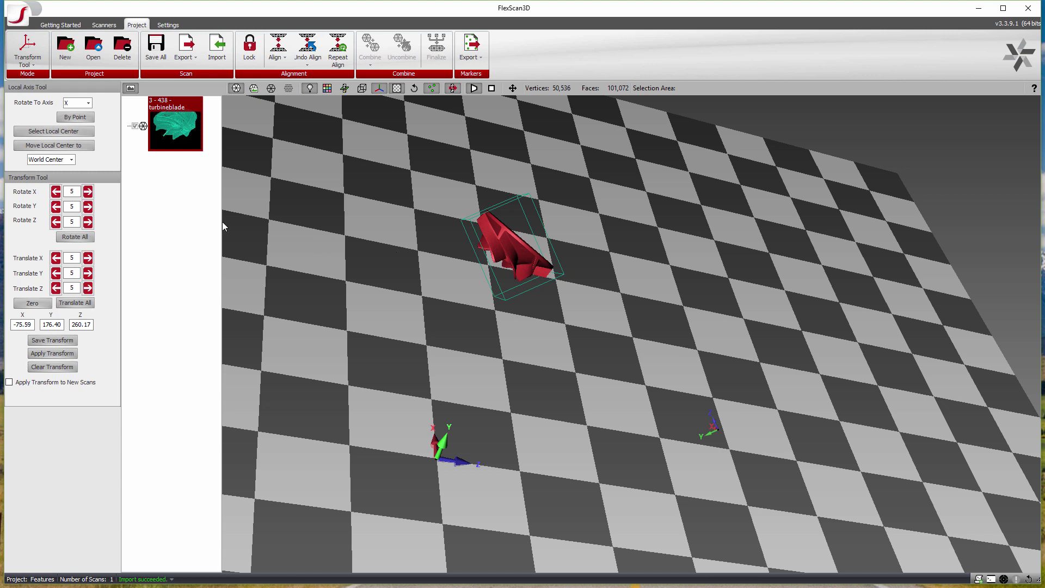
Pick a local centre point on the blade with Select Local Center.
{"action": "left_click", "coordinate": [55, 131]}
{"action": "left_click", "coordinate": [523, 244]}
{"action": "left_click_drag", "start_coordinate": [525, 311], "coordinate": [486, 301]}
{"action": "left_click", "coordinate": [53, 131]}
{"action": "left_click", "coordinate": [494, 272]}
{"action": "left_click_drag", "start_coordinate": [515, 345], "coordinate": [479, 336]}
Move the local centre to Box Center, then to Mesh Center (X 147.75, Y 157.12, Z 86.95).
{"action": "left_click", "coordinate": [71, 160]}
{"action": "left_click", "coordinate": [61, 179]}
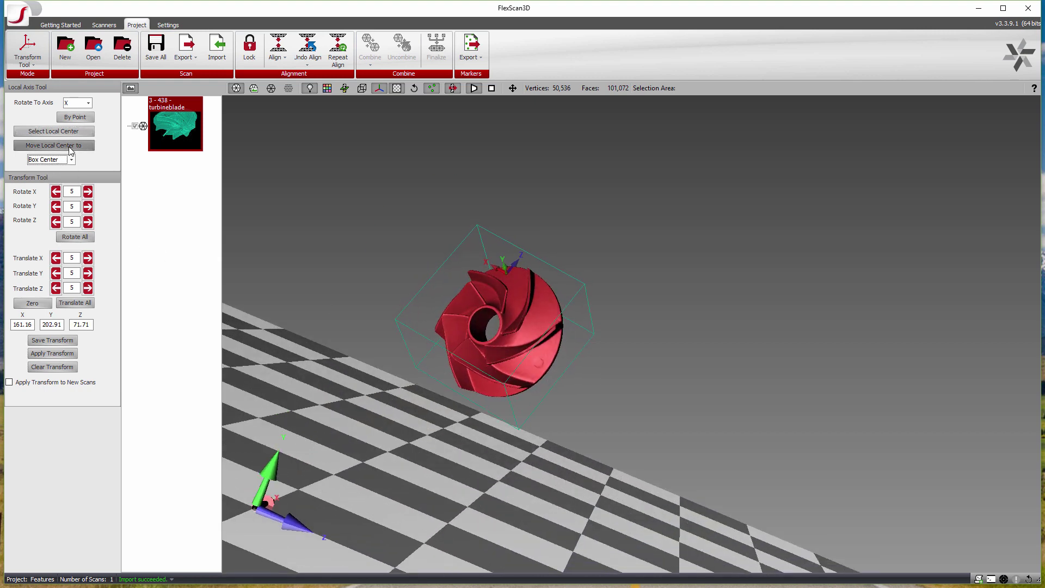
{"action": "left_click", "coordinate": [71, 146]}
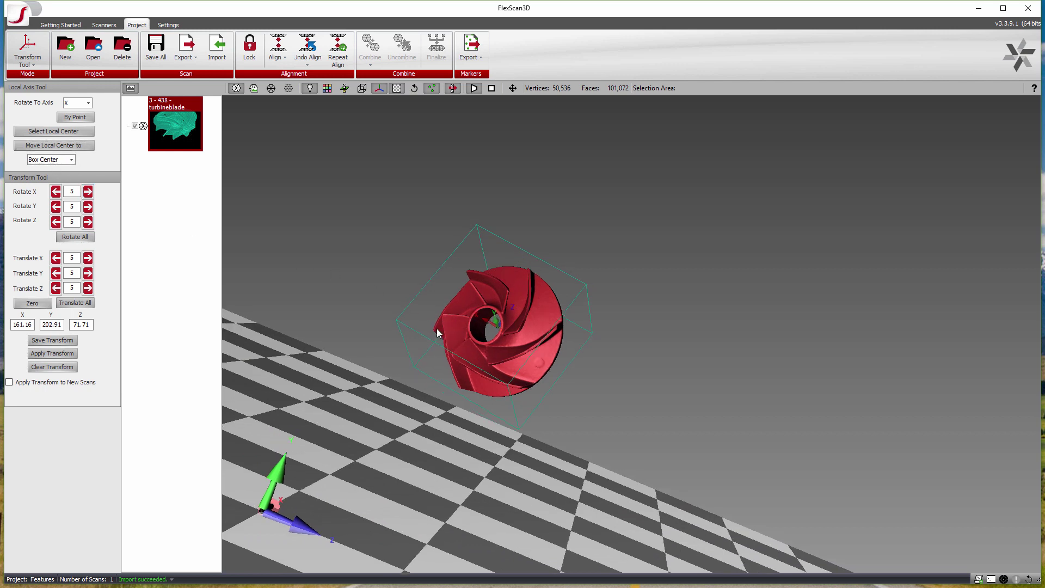
{"action": "left_click_drag", "start_coordinate": [440, 332], "coordinate": [407, 322]}
{"action": "left_click", "coordinate": [49, 159]}
{"action": "left_click", "coordinate": [46, 176]}
{"action": "left_click", "coordinate": [53, 145]}
{"action": "left_click_drag", "start_coordinate": [462, 356], "coordinate": [395, 359]}
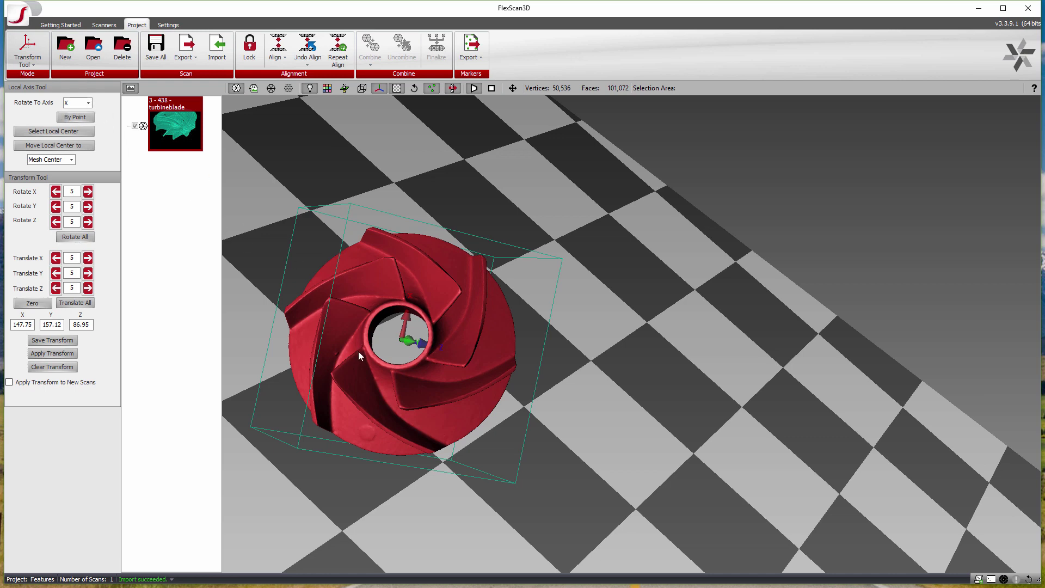
Align the mesh to the Y axis by picking a point, placing it at X 172.47, Y 221.47, Z 43.48.
{"action": "mouse_move", "coordinate": [359, 355]}
{"action": "left_mouse_down"}
{"action": "mouse_move", "coordinate": [500, 482]}
{"action": "mouse_move", "coordinate": [341, 359]}
{"action": "left_mouse_up"}
{"action": "left_click", "coordinate": [77, 103]}
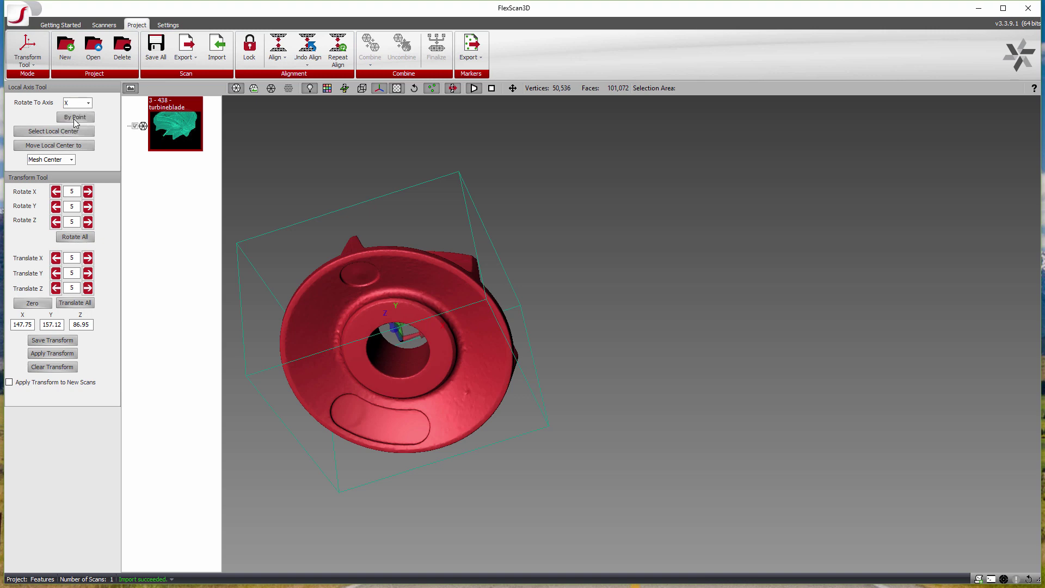
{"action": "left_click", "coordinate": [75, 120]}
{"action": "left_click", "coordinate": [76, 117]}
{"action": "left_click", "coordinate": [370, 320]}
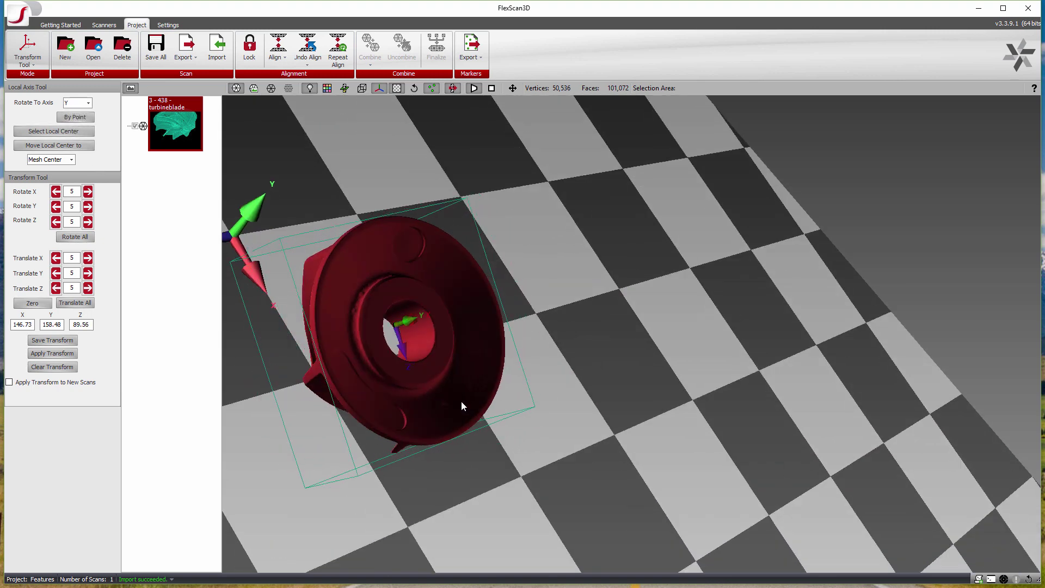
{"action": "left_click_drag", "start_coordinate": [462, 404], "coordinate": [411, 318]}
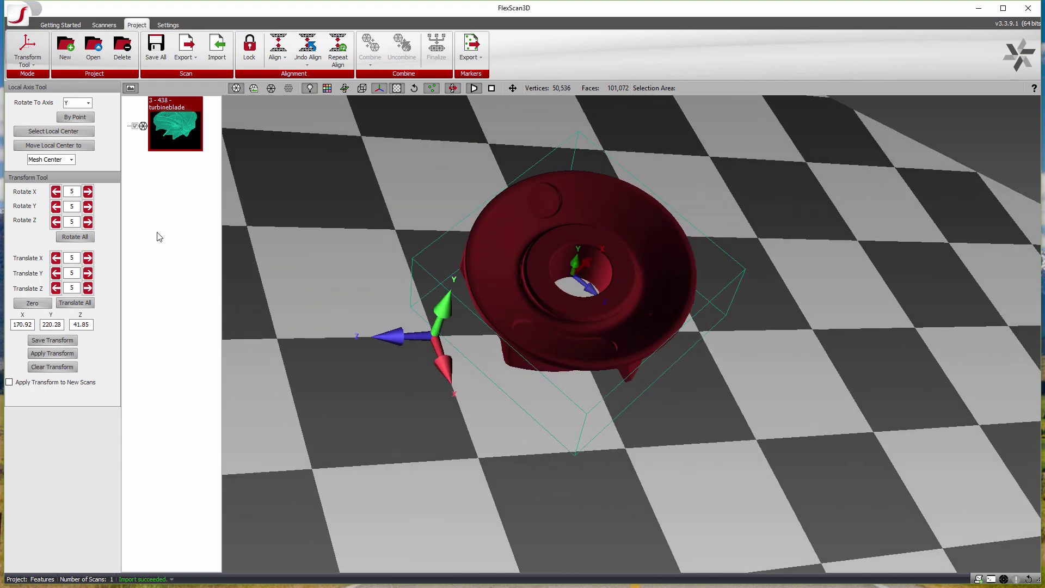
{"action": "mouse_move", "coordinate": [534, 304]}
{"action": "left_mouse_down"}
{"action": "mouse_move", "coordinate": [561, 296]}
{"action": "mouse_move", "coordinate": [544, 305]}
{"action": "left_mouse_up"}
{"action": "left_click", "coordinate": [167, 25]}
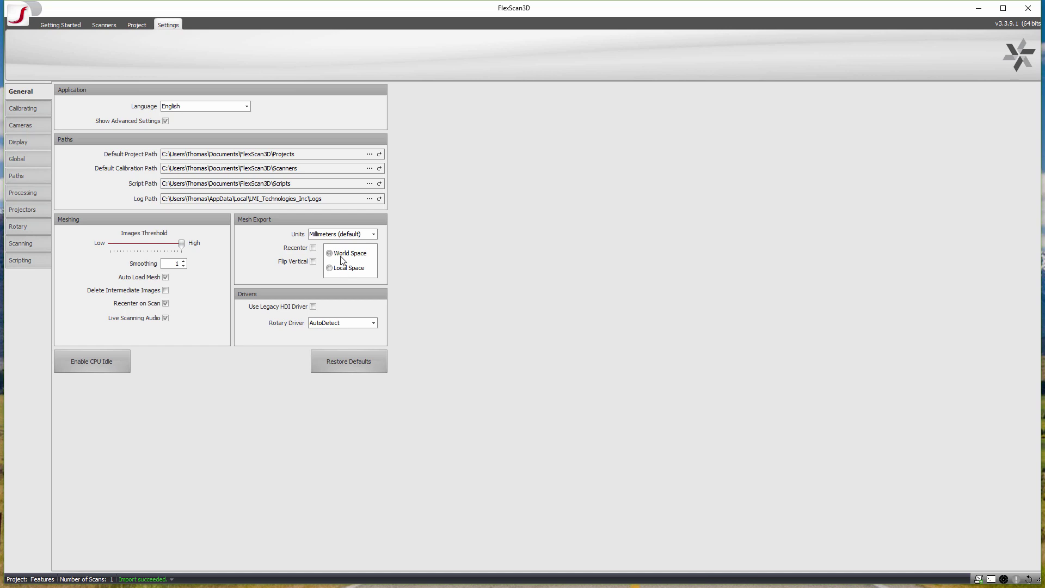
Back in the project view, set the mesh position X, Y and Z to 0.
{"action": "left_click", "coordinate": [136, 25]}
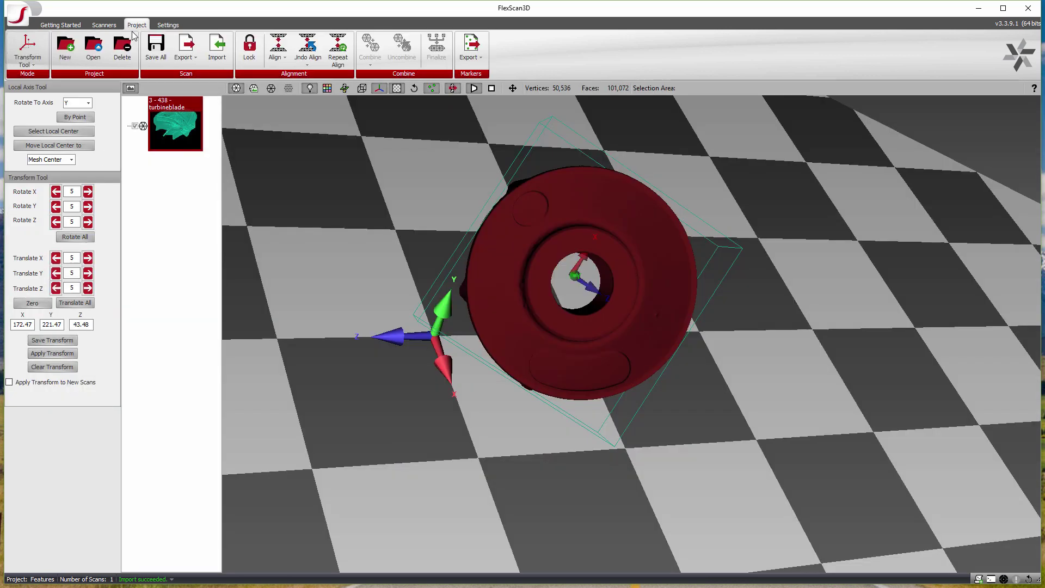
{"action": "left_click_drag", "start_coordinate": [547, 302], "coordinate": [572, 316]}
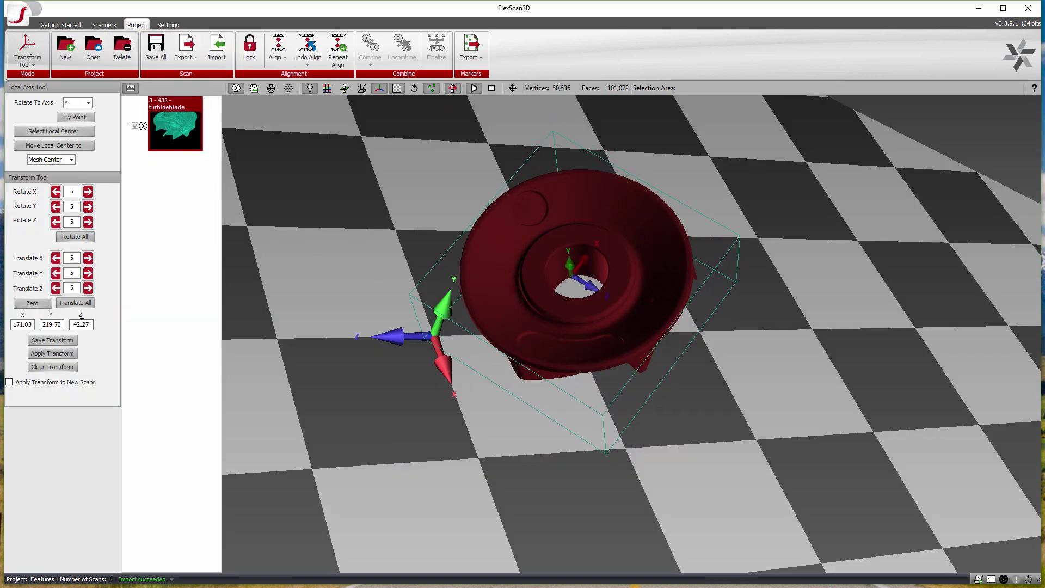
{"action": "double_click", "coordinate": [22, 324]}
{"action": "type", "text": "0"}
{"action": "key", "text": "Tab"}
{"action": "type", "text": "0"}
{"action": "key", "text": "Tab"}
{"action": "type", "text": "0"}
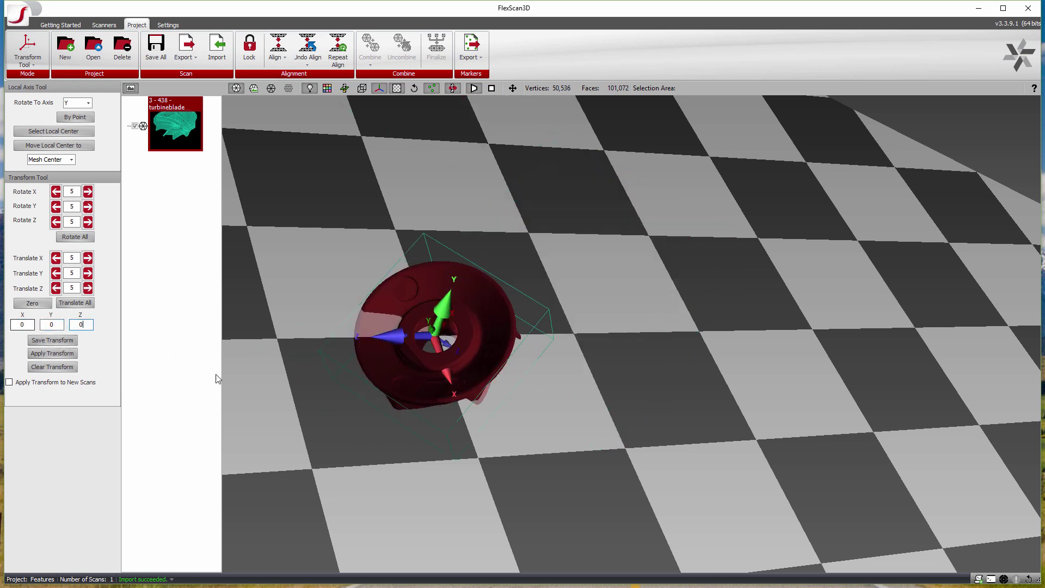
Move and rotate the mesh so its hub face points forward, ending at X 6.23, Y 62.61, Z -82.32.
{"action": "left_click_drag", "start_coordinate": [426, 373], "coordinate": [642, 213]}
{"action": "left_click_drag", "start_coordinate": [570, 240], "coordinate": [587, 280]}
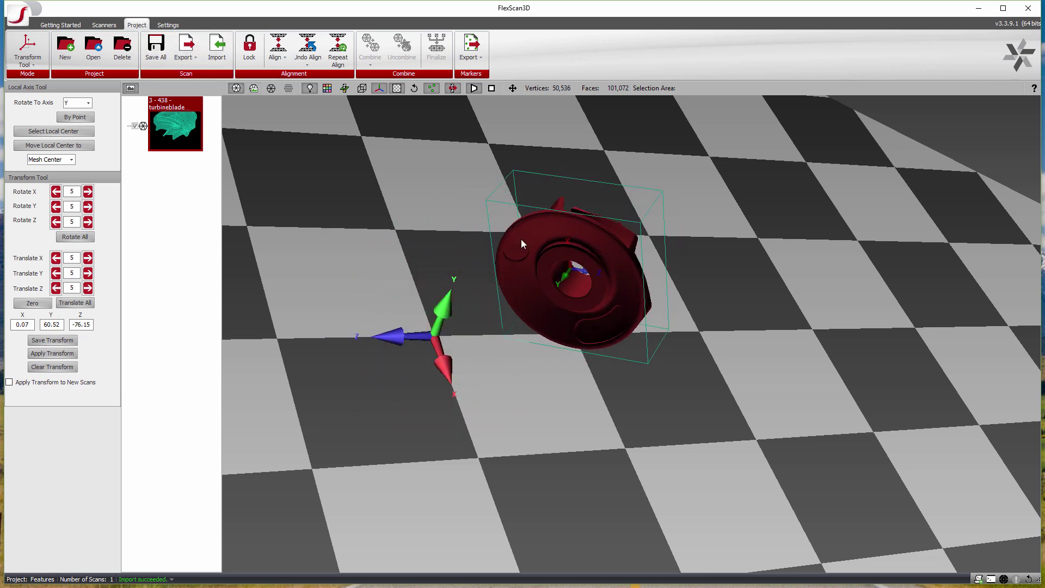
{"action": "left_click_drag", "start_coordinate": [444, 283], "coordinate": [420, 252]}
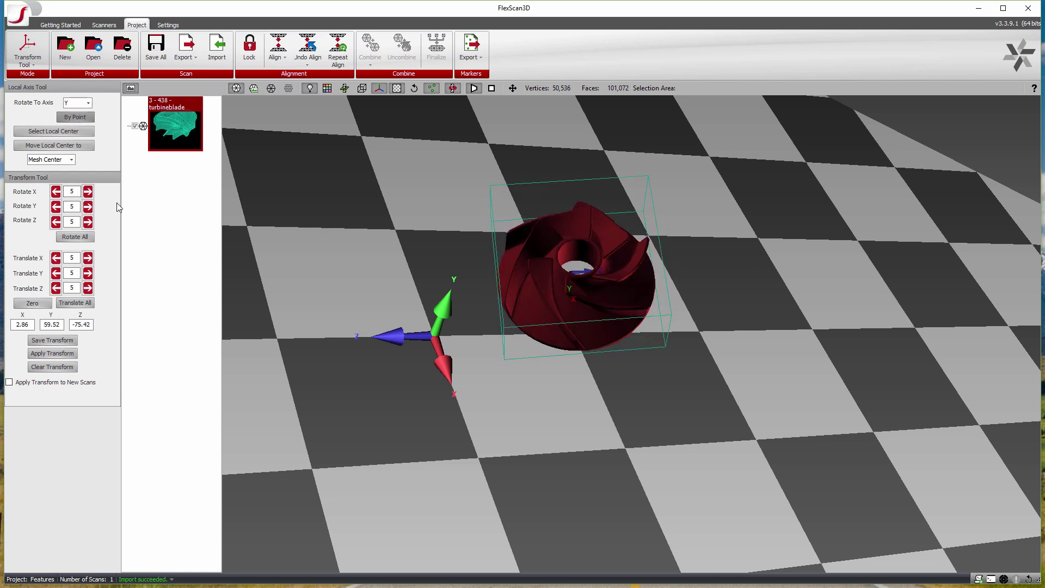
{"action": "left_click_drag", "start_coordinate": [564, 334], "coordinate": [626, 305]}
{"action": "left_click", "coordinate": [88, 191]}
{"action": "left_click", "coordinate": [55, 192]}
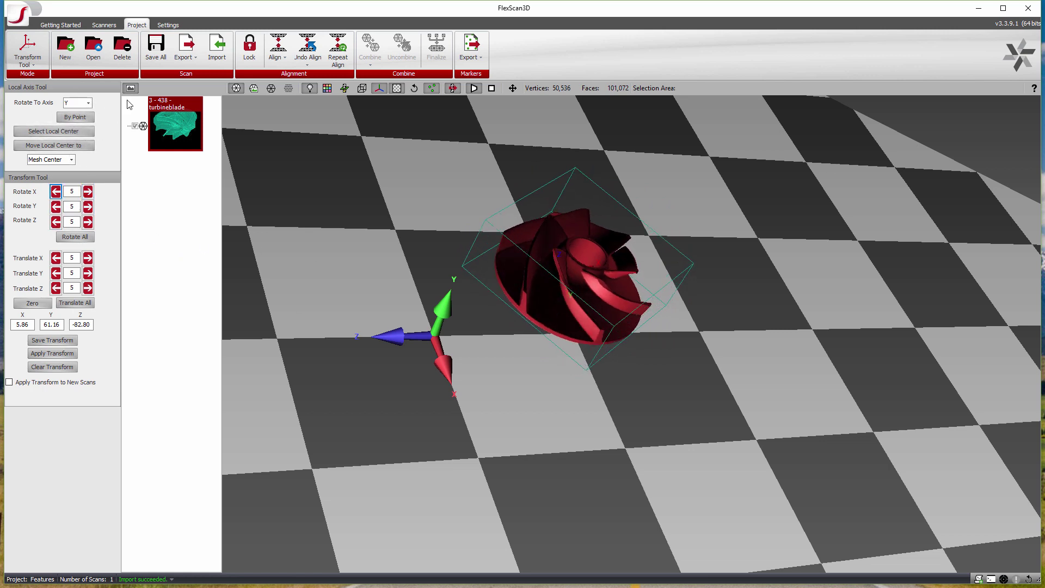
{"action": "left_click_drag", "start_coordinate": [623, 338], "coordinate": [609, 215]}
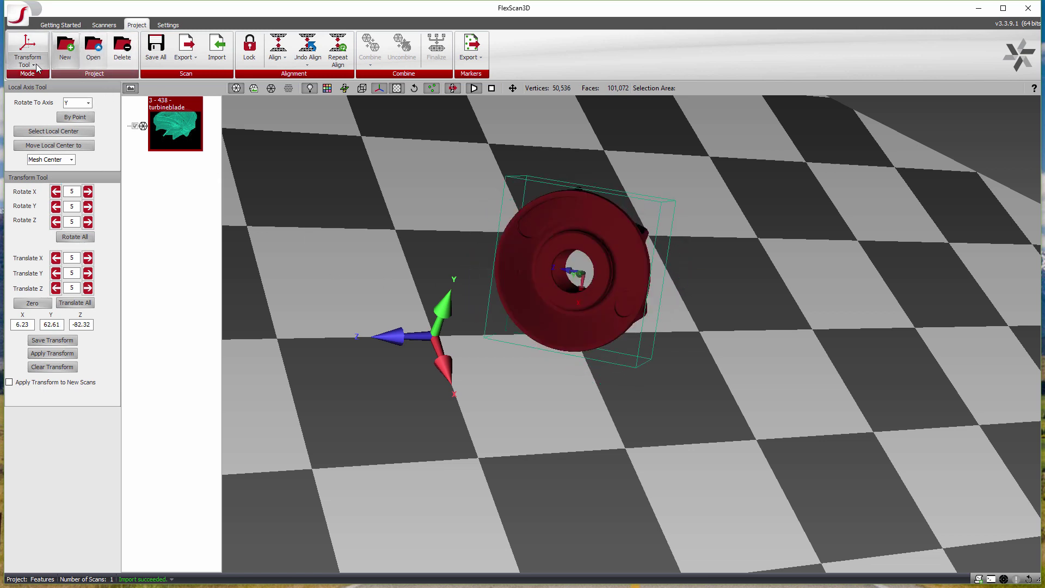
Switch to the Co-ordinate Tool, saving the altered scan, and orbit to inspect it.
{"action": "left_click", "coordinate": [44, 68]}
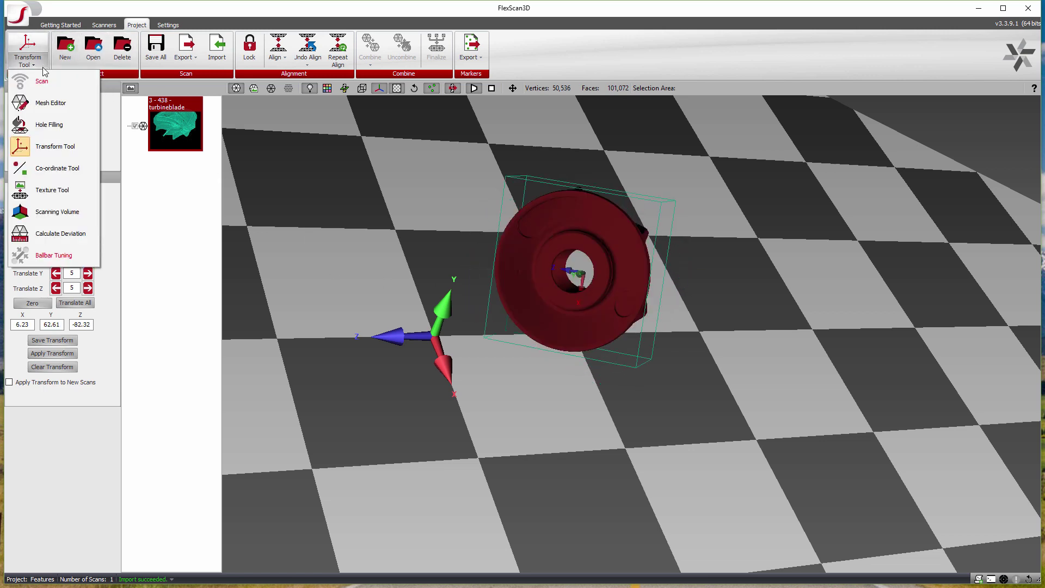
{"action": "left_click", "coordinate": [65, 169]}
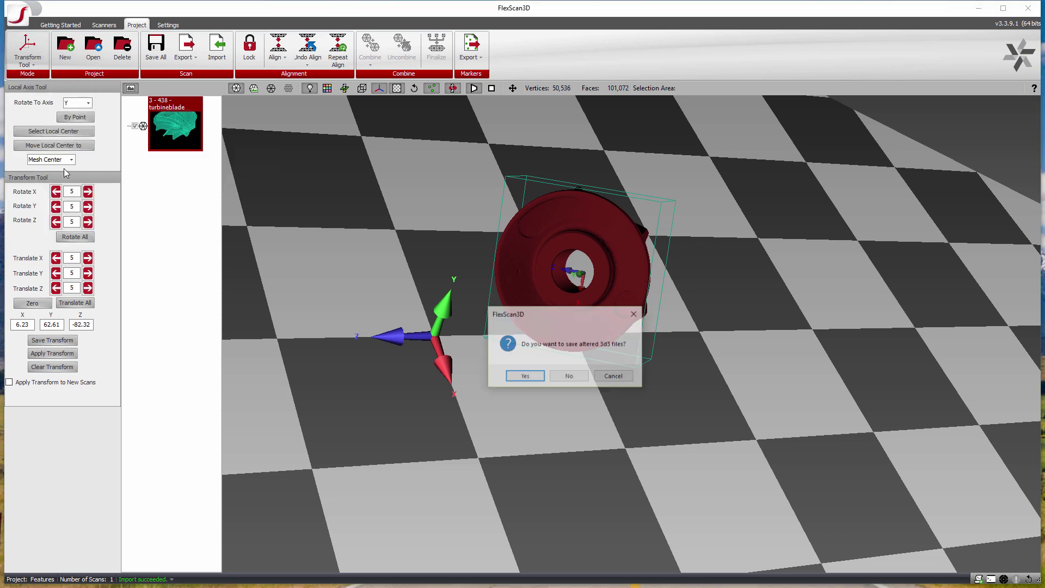
{"action": "left_click", "coordinate": [525, 376]}
{"action": "left_click_drag", "start_coordinate": [545, 267], "coordinate": [581, 319]}
{"action": "left_click_drag", "start_coordinate": [572, 269], "coordinate": [695, 291]}
{"action": "left_click_drag", "start_coordinate": [602, 293], "coordinate": [613, 270]}
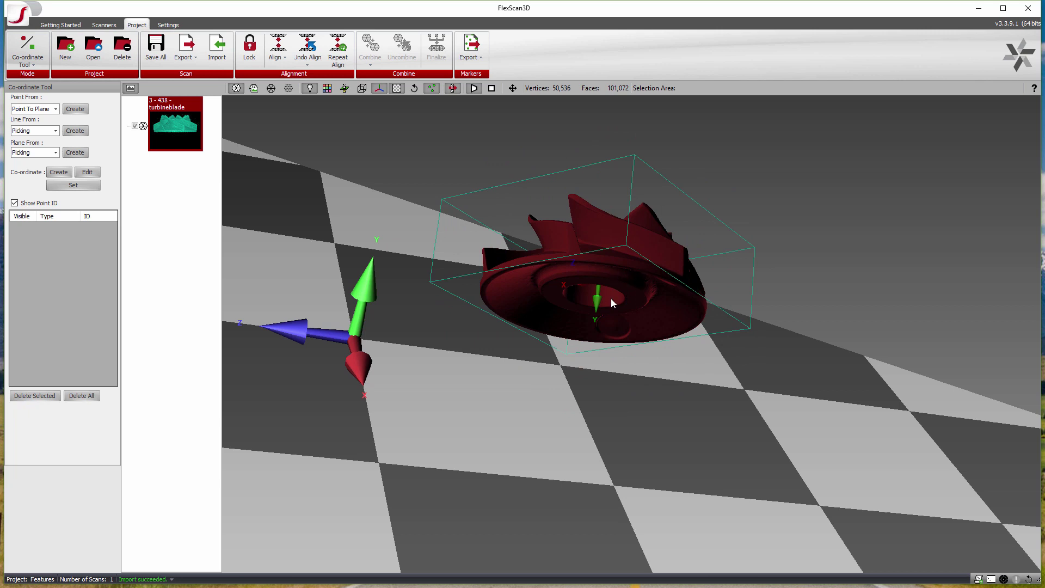
{"action": "left_click_drag", "start_coordinate": [611, 297], "coordinate": [535, 338]}
Re-centre the view on the scan and hide the checkered floor.
{"action": "scroll", "coordinate": [618, 243], "scroll_direction": "up", "scroll_amount": 5}
{"action": "scroll", "coordinate": [590, 238], "scroll_direction": "down", "scroll_amount": 5}
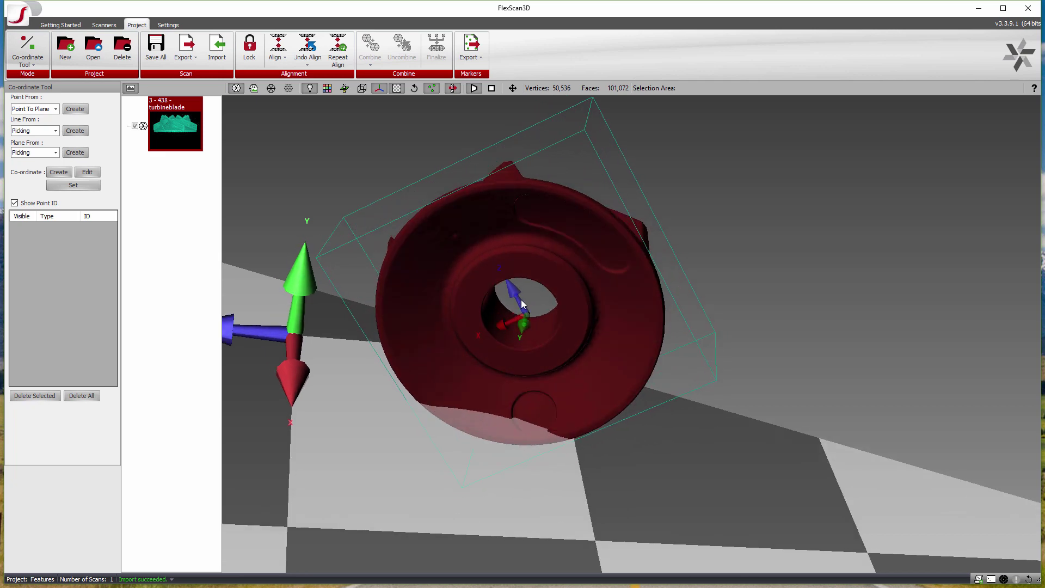
{"action": "mouse_move", "coordinate": [521, 303]}
{"action": "left_mouse_down"}
{"action": "mouse_move", "coordinate": [521, 322]}
{"action": "mouse_move", "coordinate": [537, 303]}
{"action": "mouse_move", "coordinate": [524, 306]}
{"action": "mouse_move", "coordinate": [524, 333]}
{"action": "mouse_move", "coordinate": [500, 282]}
{"action": "mouse_move", "coordinate": [521, 289]}
{"action": "left_mouse_up"}
{"action": "right_click", "coordinate": [511, 335]}
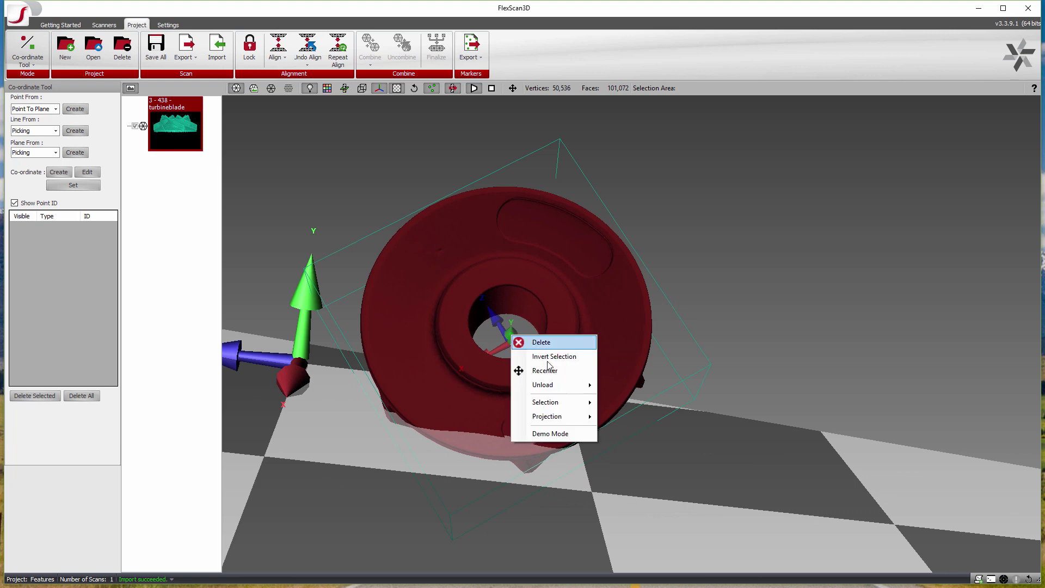
{"action": "left_click", "coordinate": [579, 368]}
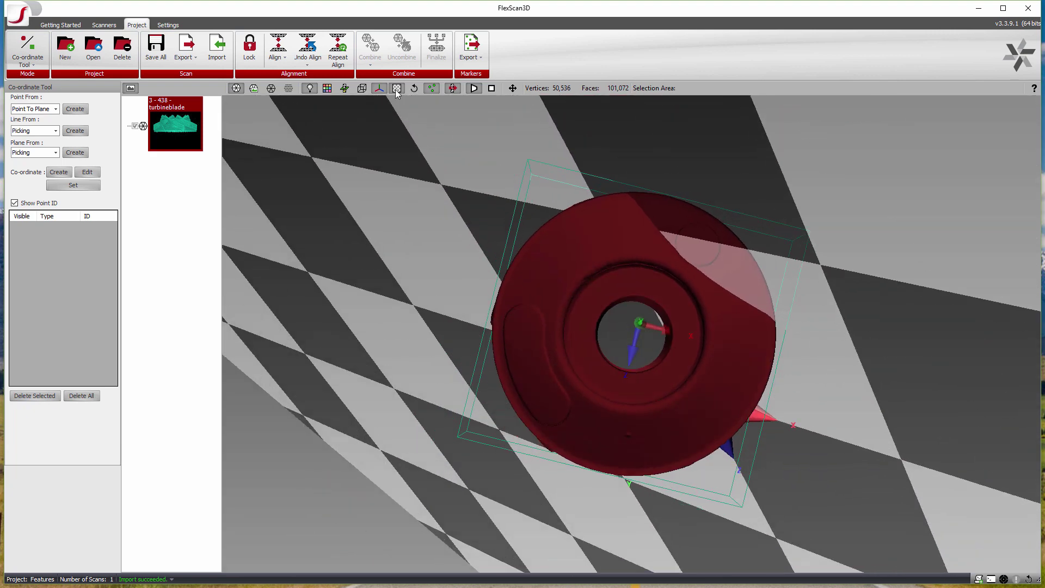
{"action": "left_click", "coordinate": [396, 89]}
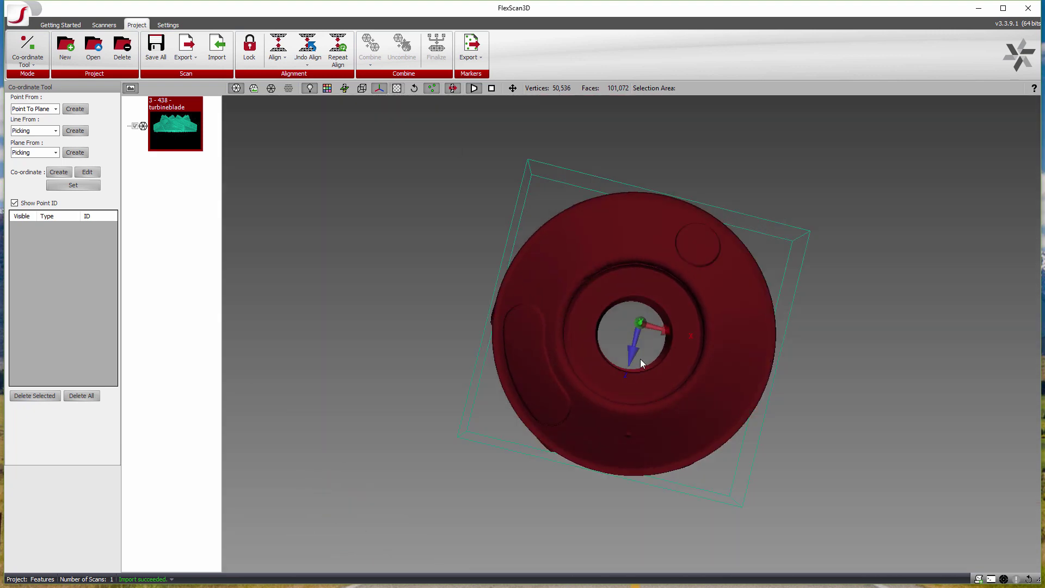
{"action": "left_click_drag", "start_coordinate": [642, 351], "coordinate": [609, 322]}
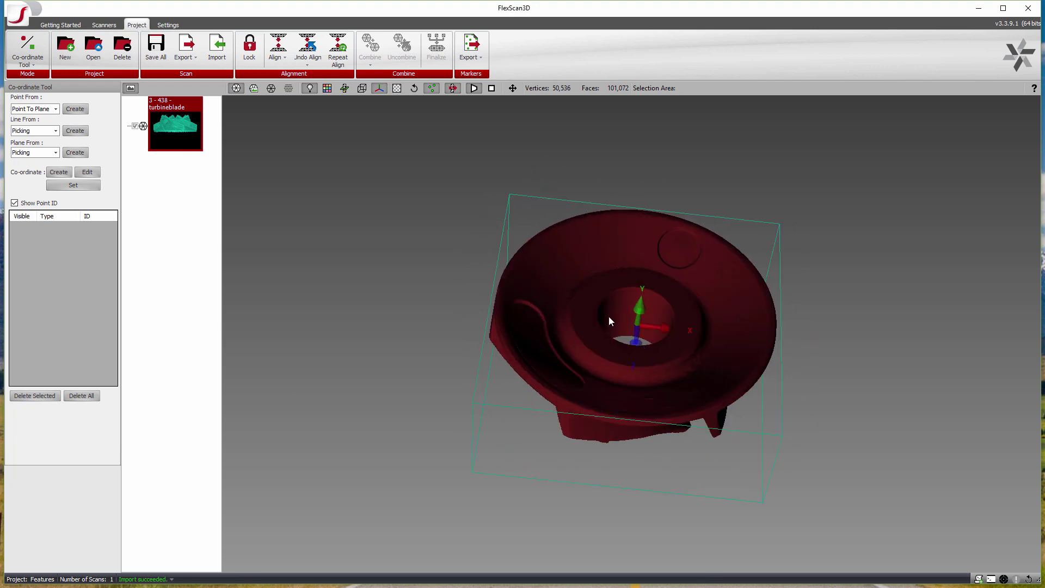
Hide the bounding box and paint-pick plane ID 0 on the flat hub face (5118.11 mm^2).
{"action": "left_click", "coordinate": [363, 89]}
{"action": "left_click_drag", "start_coordinate": [622, 318], "coordinate": [517, 376]}
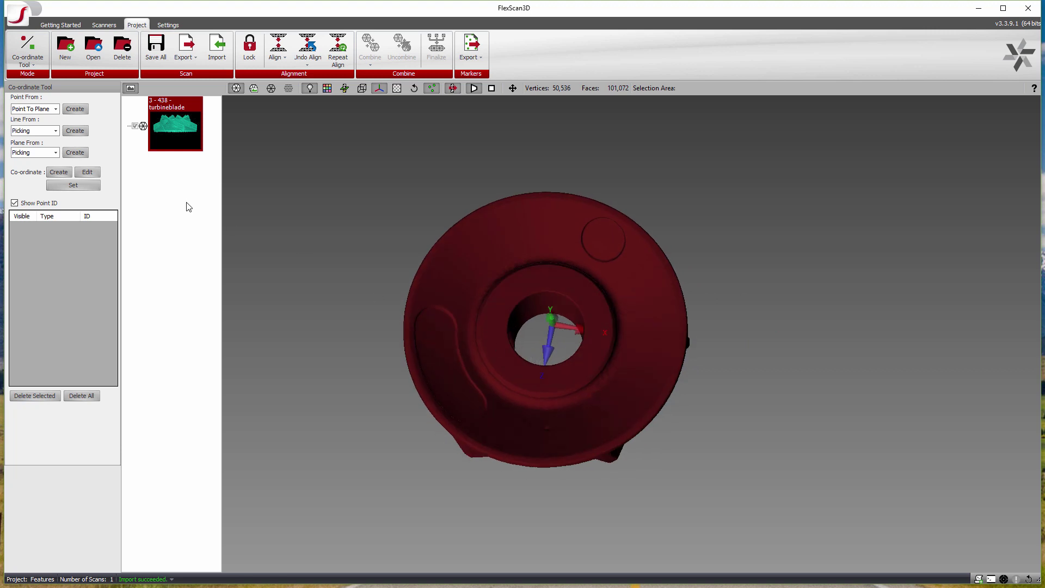
{"action": "left_click", "coordinate": [33, 153]}
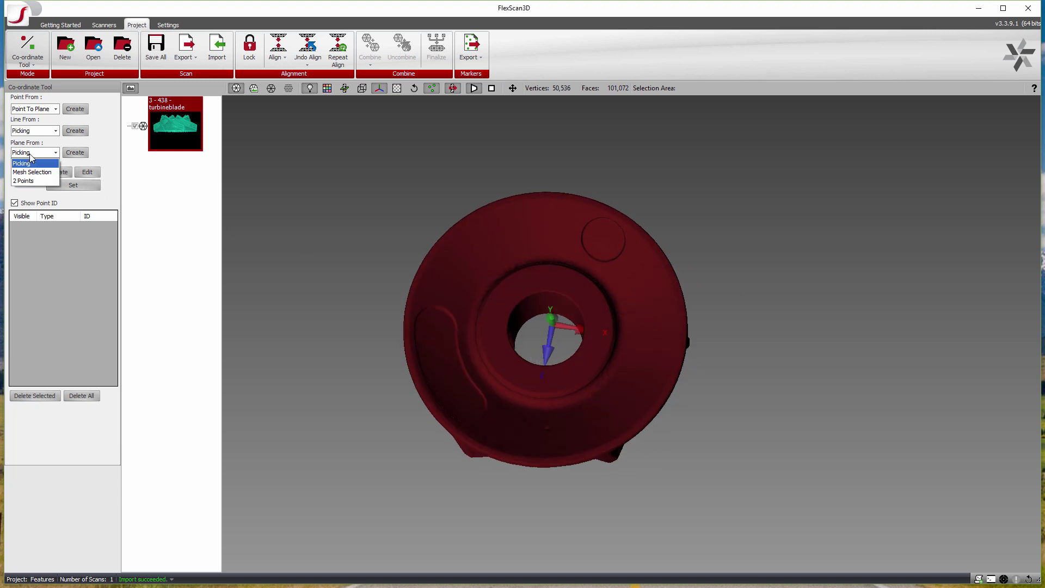
{"action": "left_click", "coordinate": [31, 163]}
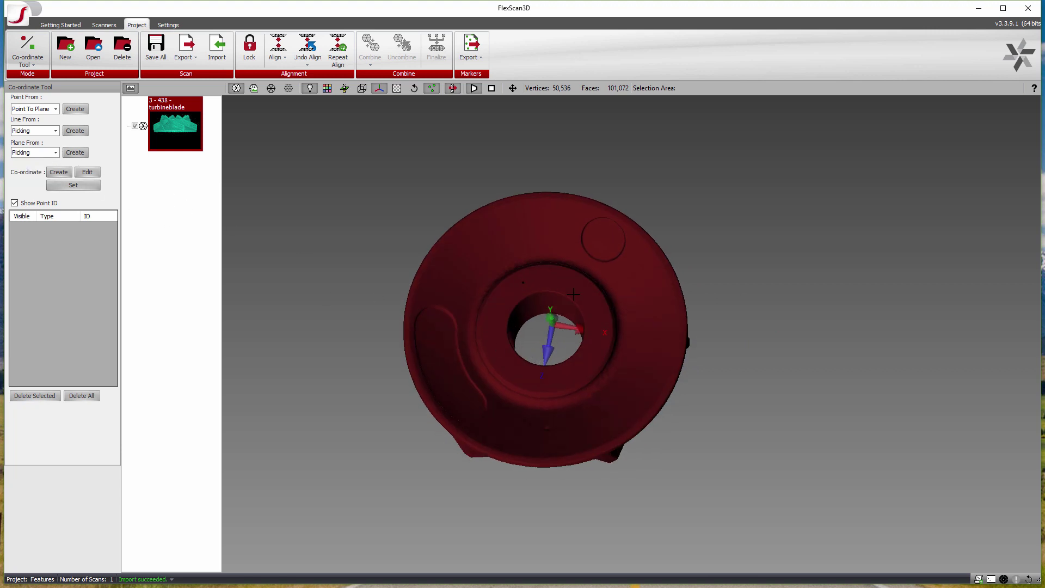
{"action": "mouse_move", "coordinate": [573, 294]}
{"action": "left_mouse_down"}
{"action": "mouse_move", "coordinate": [593, 357]}
{"action": "mouse_move", "coordinate": [555, 379]}
{"action": "mouse_move", "coordinate": [517, 373]}
{"action": "mouse_move", "coordinate": [500, 317]}
{"action": "mouse_move", "coordinate": [524, 290]}
{"action": "mouse_move", "coordinate": [562, 286]}
{"action": "mouse_move", "coordinate": [364, 304]}
{"action": "left_mouse_up"}
{"action": "left_click", "coordinate": [77, 188]}
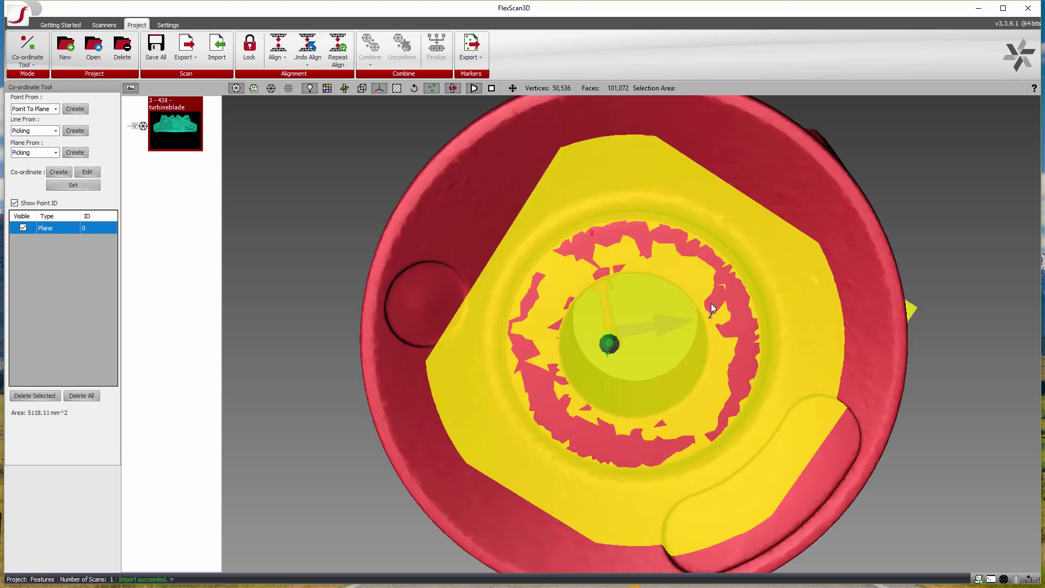
{"action": "middle_click_drag", "start_coordinate": [714, 307], "coordinate": [755, 462]}
{"action": "scroll", "coordinate": [677, 342], "scroll_direction": "up", "scroll_amount": 3}
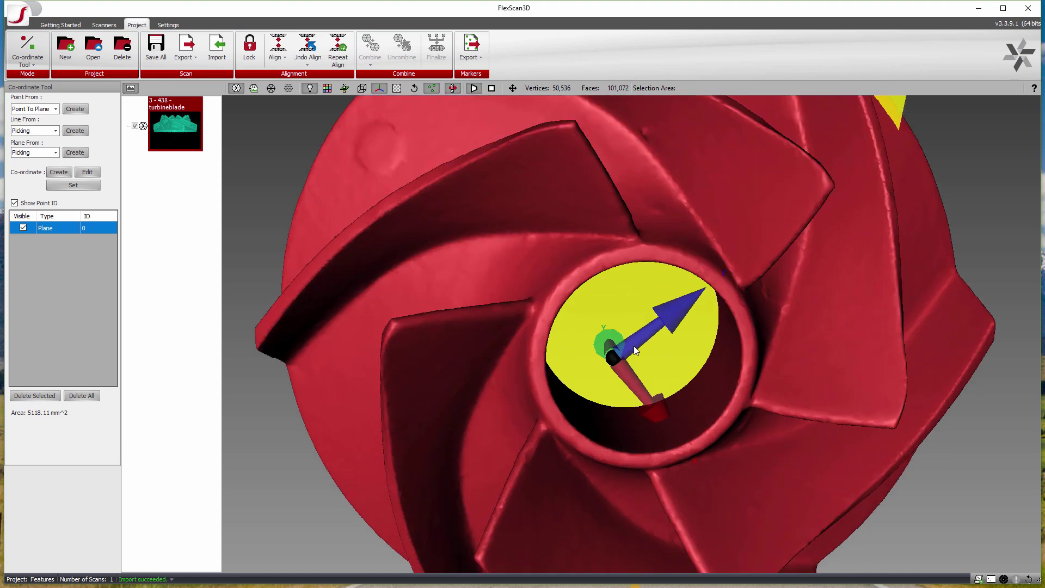
{"action": "scroll", "coordinate": [636, 346], "scroll_direction": "up", "scroll_amount": 3}
{"action": "middle_click_drag", "start_coordinate": [636, 346], "coordinate": [631, 323]}
{"action": "left_click", "coordinate": [83, 155]}
{"action": "left_click_drag", "start_coordinate": [594, 195], "coordinate": [596, 193]}
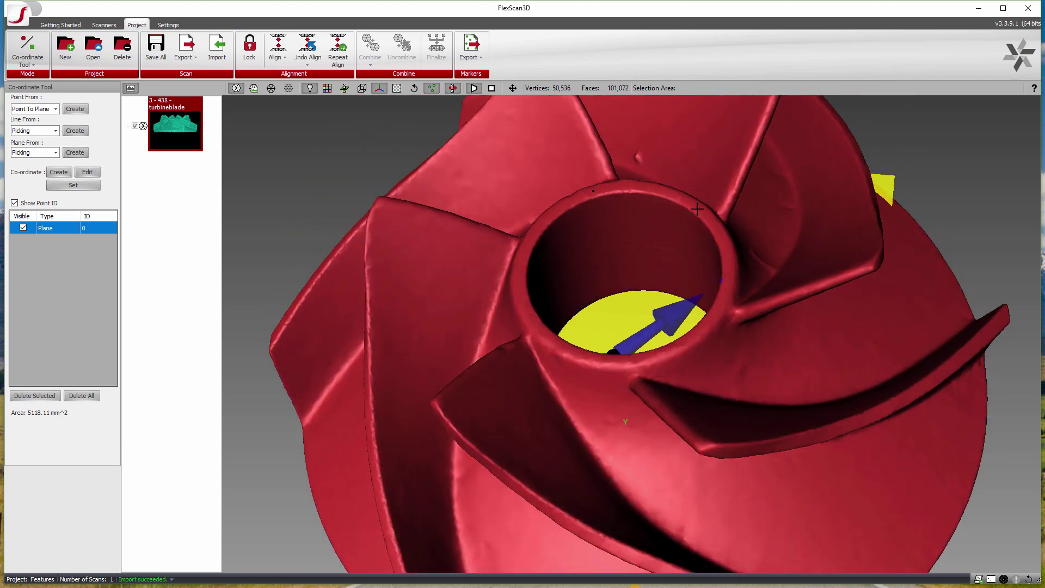
{"action": "left_click", "coordinate": [691, 204]}
{"action": "left_click", "coordinate": [722, 240]}
{"action": "left_click", "coordinate": [722, 297]}
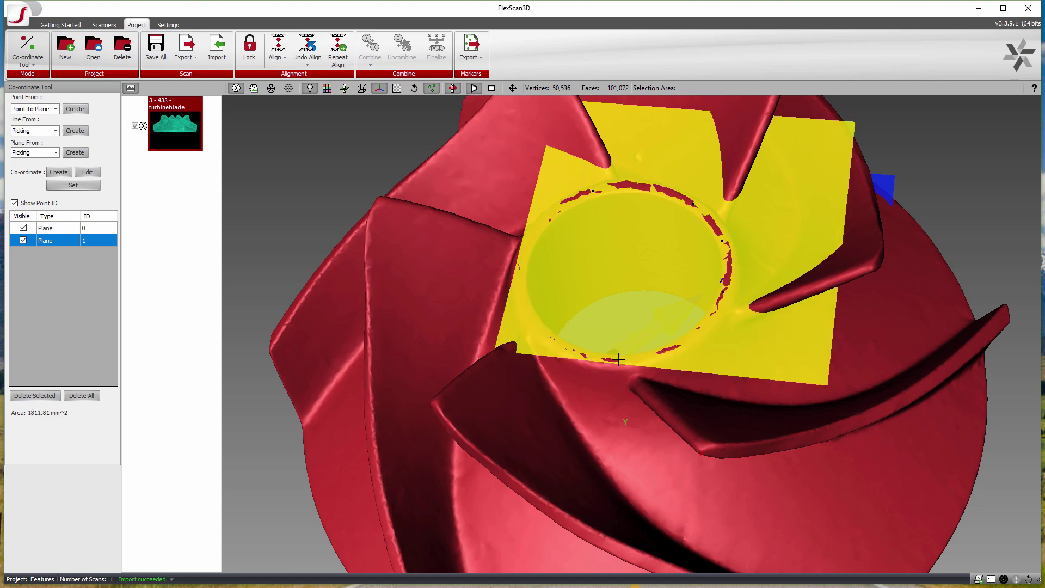
{"action": "left_click", "coordinate": [638, 359]}
{"action": "left_click", "coordinate": [687, 337]}
{"action": "left_click", "coordinate": [718, 308]}
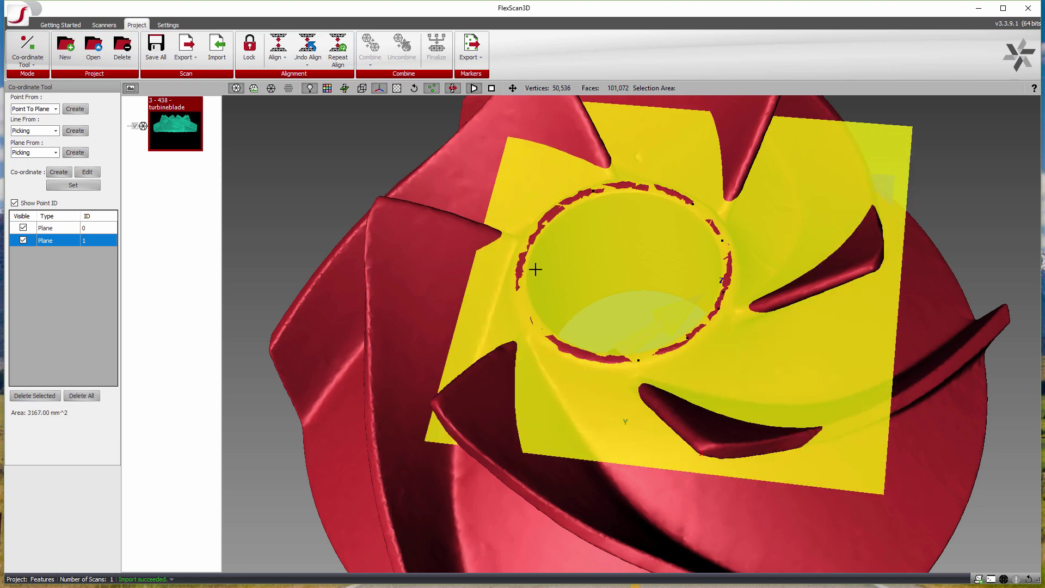
{"action": "left_click", "coordinate": [520, 265]}
{"action": "left_click", "coordinate": [518, 294]}
{"action": "left_click", "coordinate": [549, 340]}
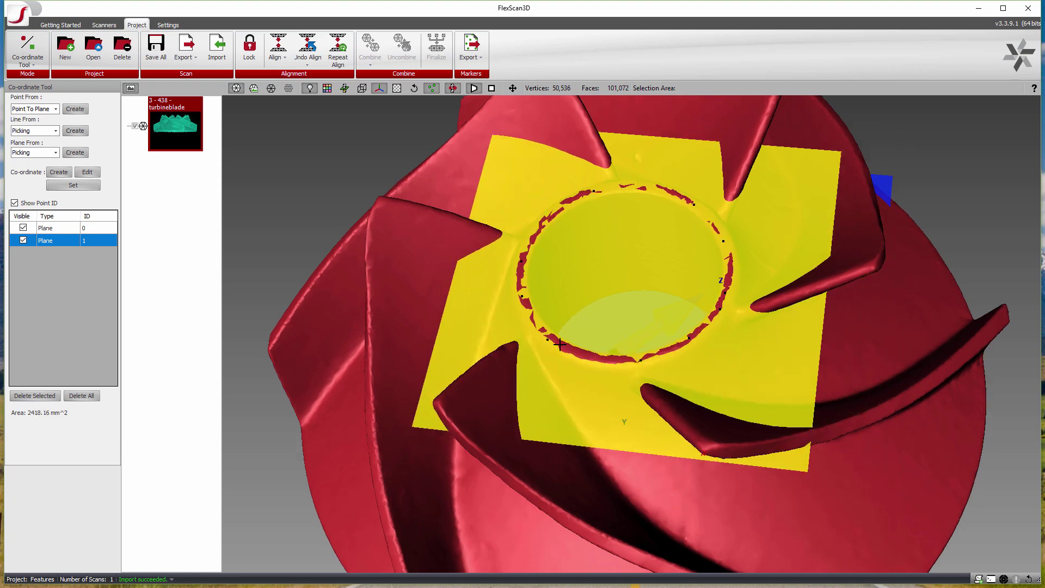
{"action": "left_click", "coordinate": [580, 351]}
{"action": "left_click", "coordinate": [531, 238]}
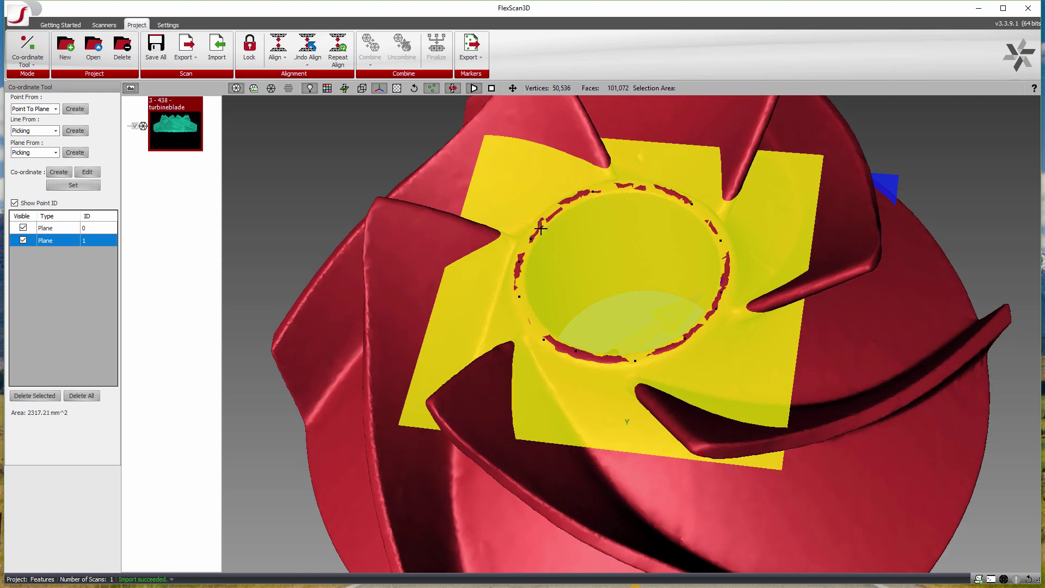
{"action": "left_click", "coordinate": [549, 218]}
{"action": "left_click", "coordinate": [571, 205]}
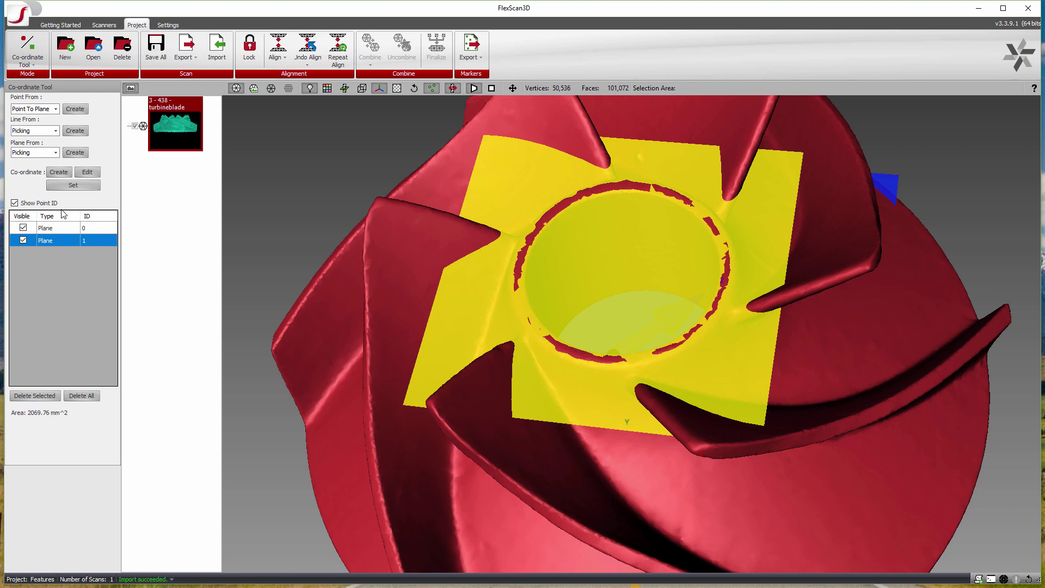
{"action": "right_click", "coordinate": [58, 240]}
Delete the extra plane, try building the coordinate system, and dismiss the missing point/plane error.
{"action": "left_click", "coordinate": [77, 245]}
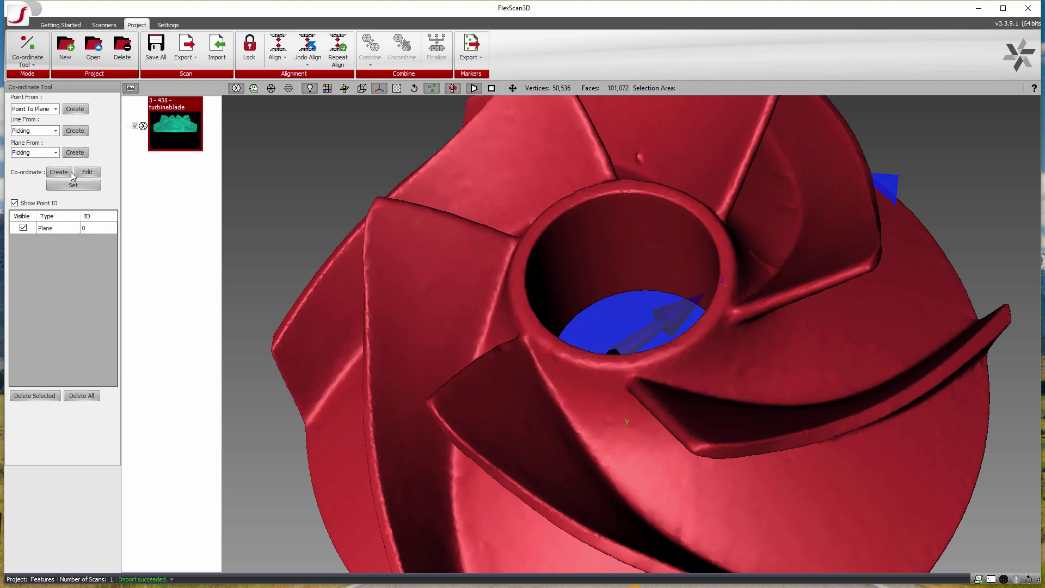
{"action": "left_click", "coordinate": [76, 109]}
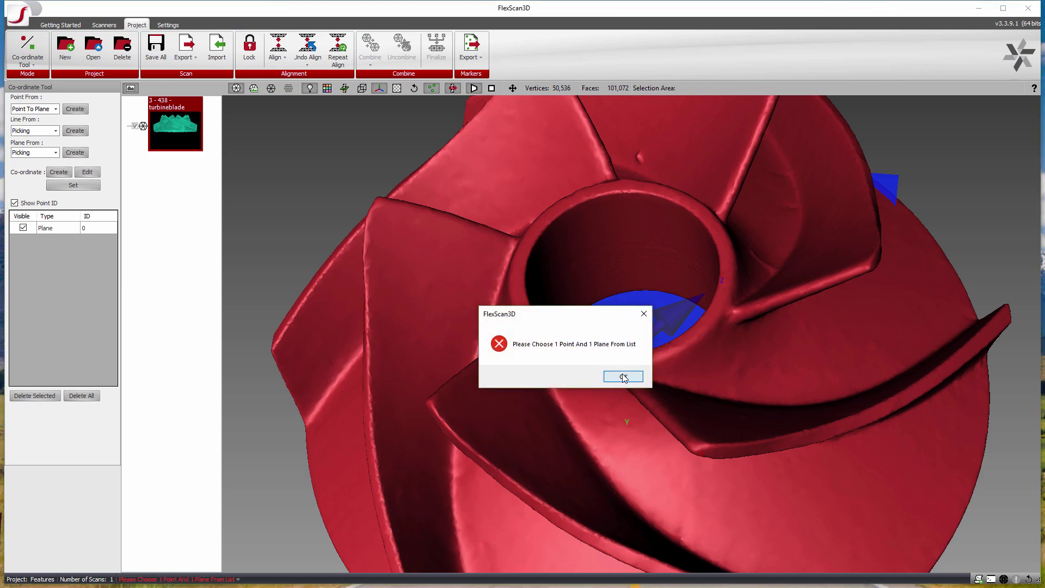
{"action": "left_click", "coordinate": [622, 377]}
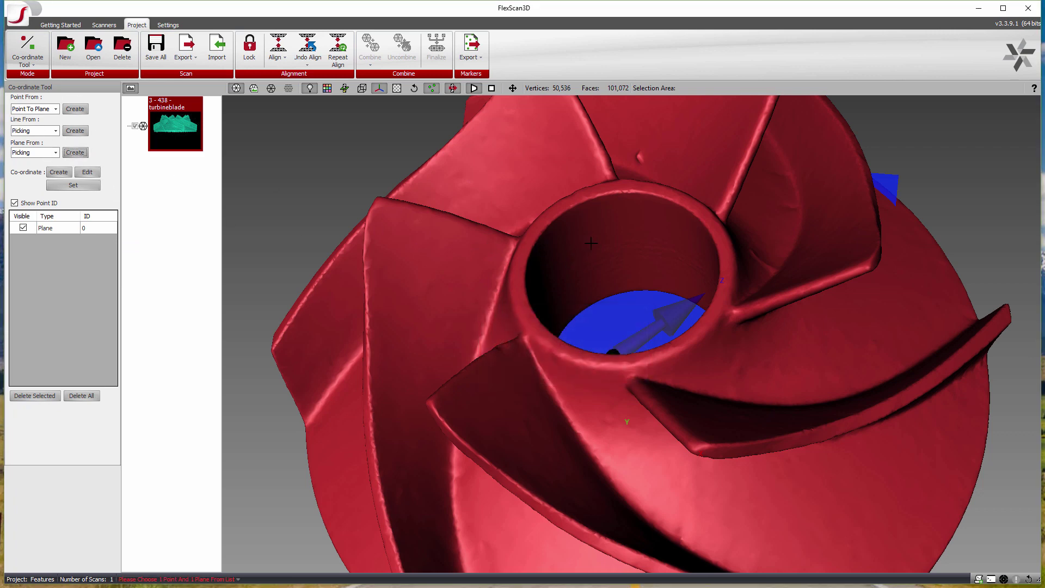
Pick nine points around the hub rim to fit plane ID 1 (2013.85 mm^2).
{"action": "left_click", "coordinate": [547, 215]}
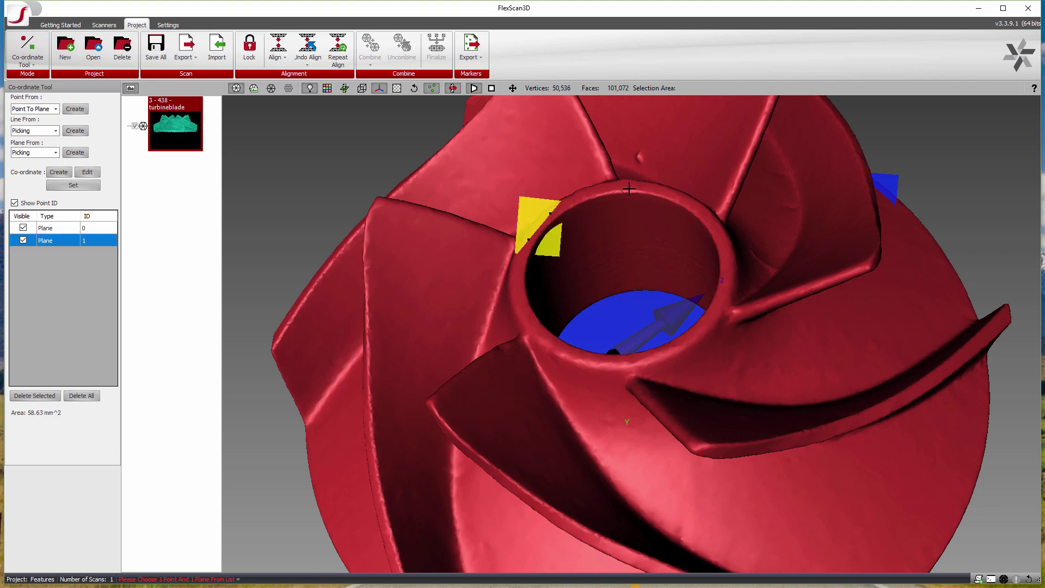
{"action": "left_click", "coordinate": [723, 243]}
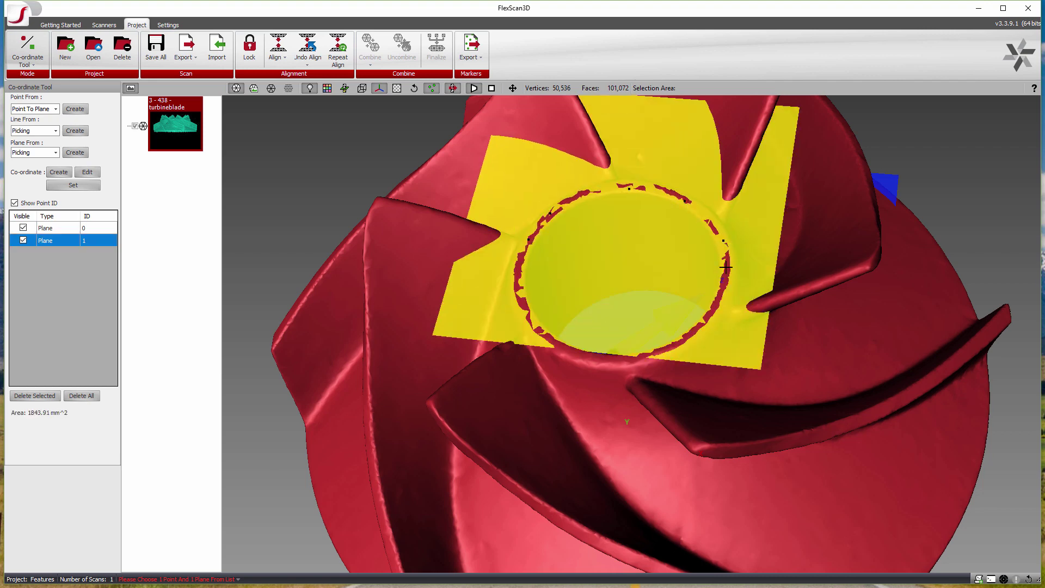
{"action": "left_click", "coordinate": [726, 267]}
{"action": "left_click", "coordinate": [709, 316]}
{"action": "left_click", "coordinate": [669, 351]}
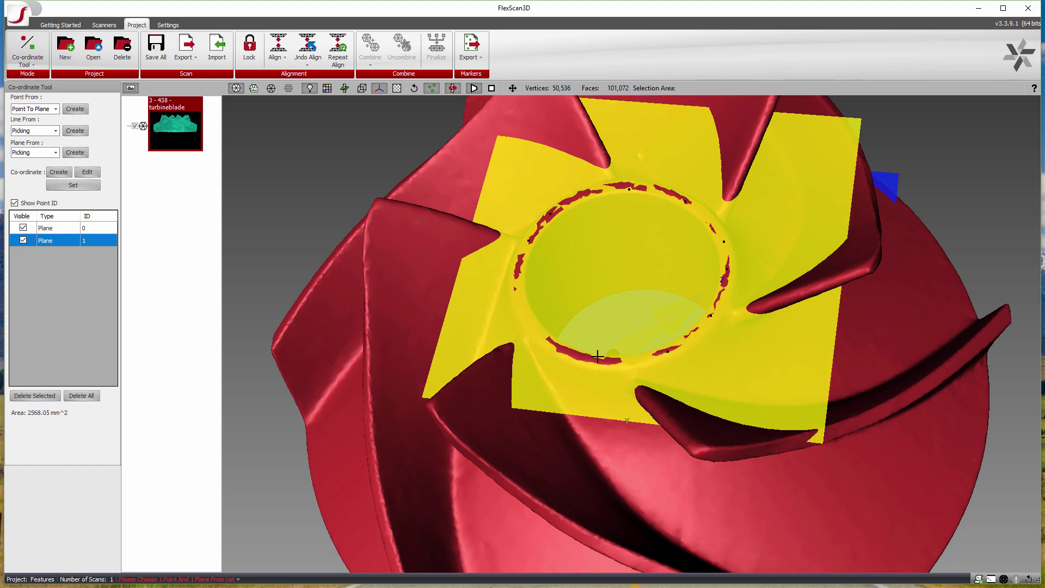
{"action": "left_click", "coordinate": [593, 360]}
{"action": "left_click", "coordinate": [536, 330]}
{"action": "left_click", "coordinate": [522, 300]}
{"action": "left_click", "coordinate": [520, 272]}
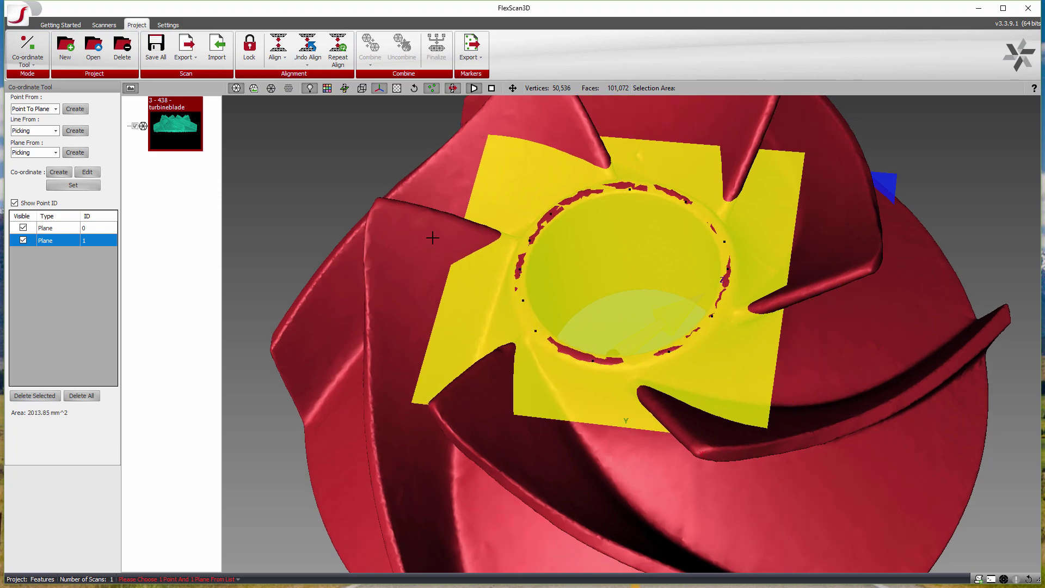
Orbit the model and switch between the two planes to compare them.
{"action": "left_click_drag", "start_coordinate": [291, 205], "coordinate": [277, 227]}
{"action": "left_click_drag", "start_coordinate": [355, 218], "coordinate": [230, 260]}
{"action": "left_click", "coordinate": [53, 229]}
{"action": "left_click", "coordinate": [55, 241]}
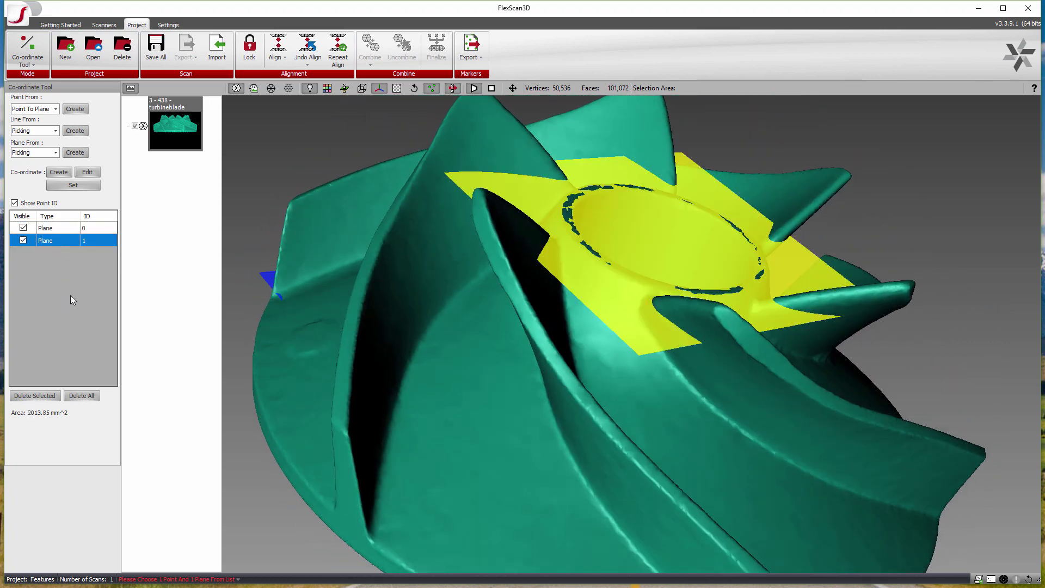
{"action": "left_click_drag", "start_coordinate": [510, 297], "coordinate": [47, 260]}
Hide both planes and set Point From to Picking after a Cylinder attempt fails for lack of points.
{"action": "left_click", "coordinate": [22, 228]}
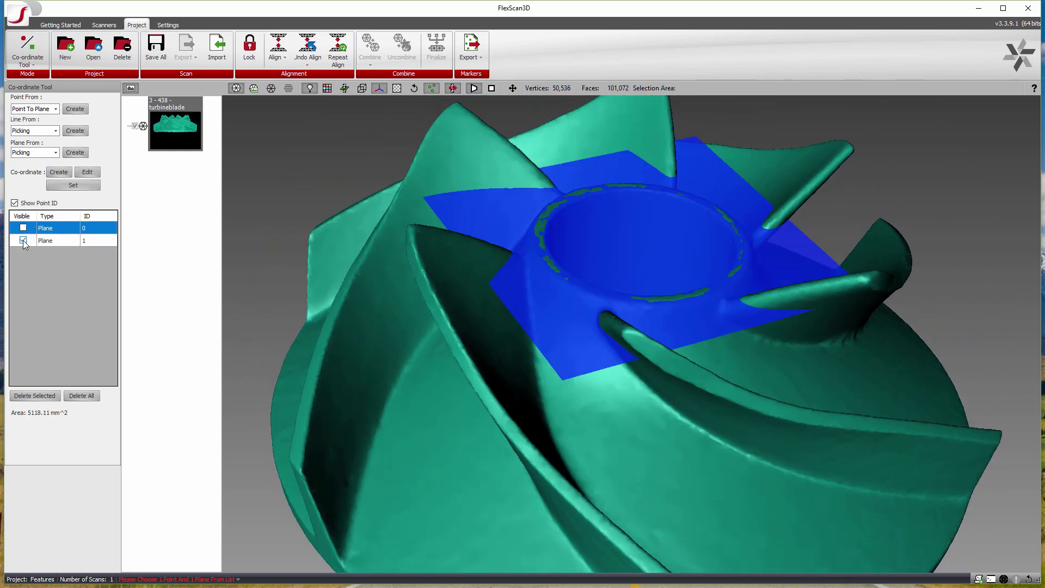
{"action": "left_click", "coordinate": [23, 240]}
{"action": "left_click_drag", "start_coordinate": [542, 293], "coordinate": [655, 259]}
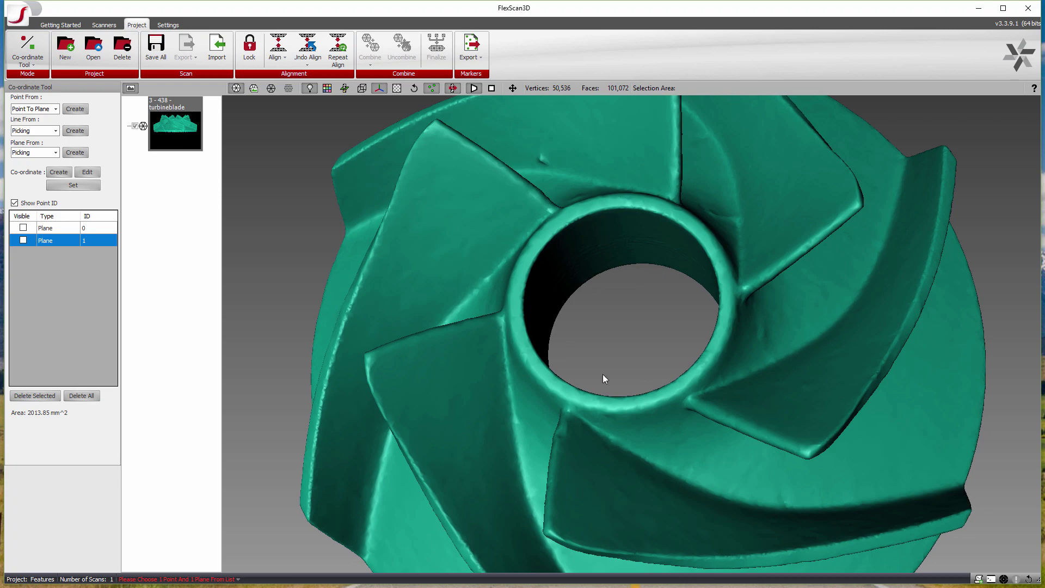
{"action": "left_click_drag", "start_coordinate": [618, 374], "coordinate": [577, 256]}
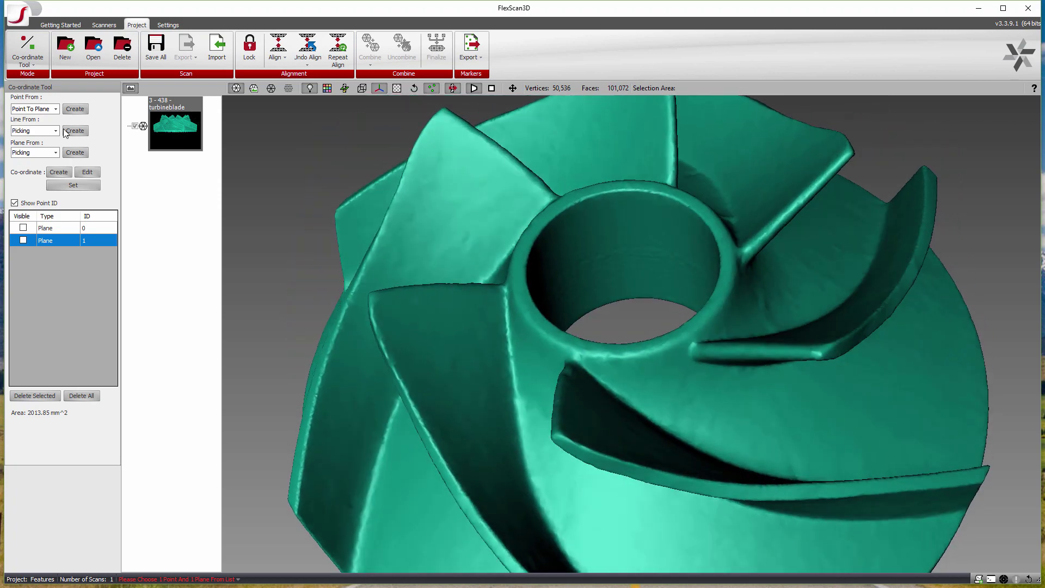
{"action": "left_click", "coordinate": [36, 109]}
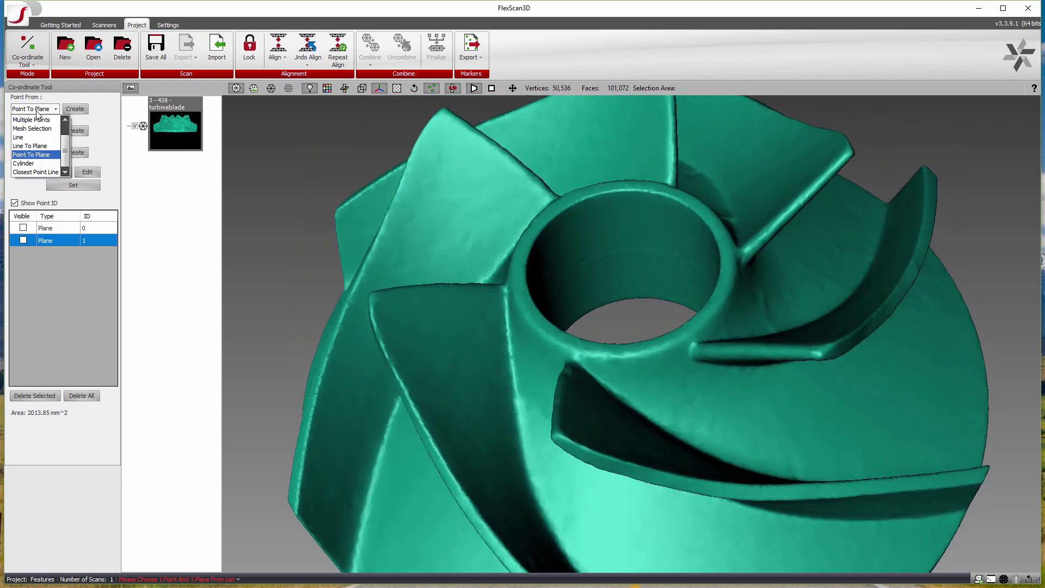
{"action": "left_click", "coordinate": [36, 163]}
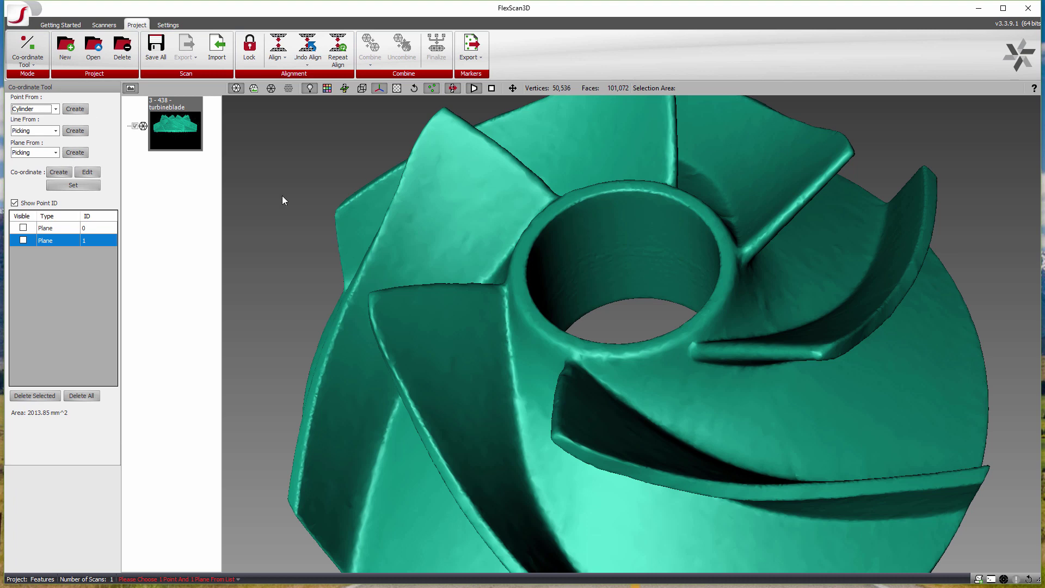
{"action": "left_click", "coordinate": [76, 109]}
{"action": "left_click", "coordinate": [640, 377]}
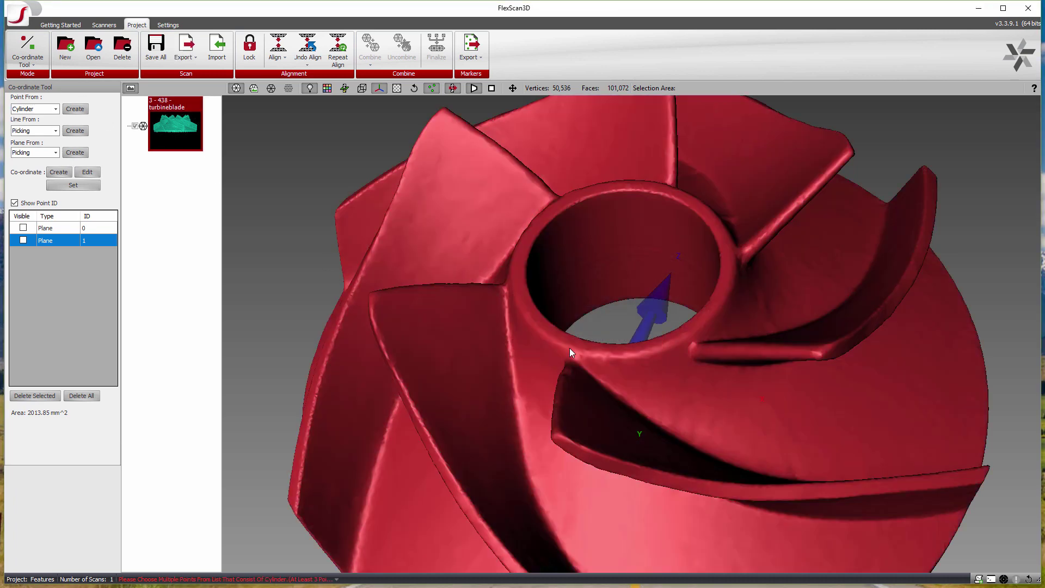
{"action": "left_click", "coordinate": [35, 108]}
{"action": "left_click", "coordinate": [30, 117]}
Pick points around the hub bore's rim and inner wall.
{"action": "left_click", "coordinate": [575, 246]}
{"action": "left_click", "coordinate": [656, 239]}
{"action": "left_click", "coordinate": [696, 260]}
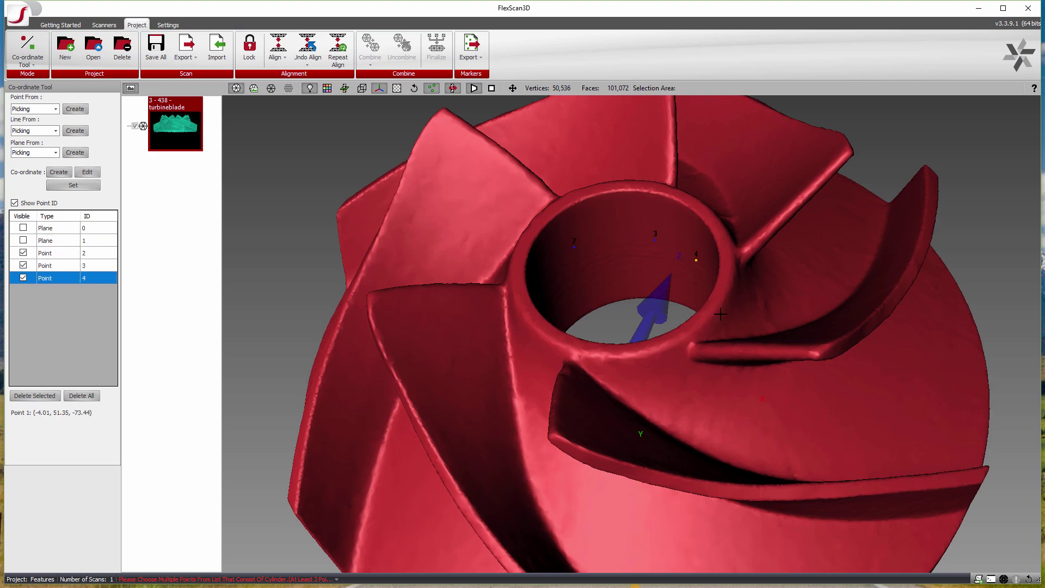
{"action": "left_click_drag", "start_coordinate": [721, 314], "coordinate": [730, 320]}
{"action": "left_click", "coordinate": [730, 320]}
{"action": "left_click", "coordinate": [727, 378]}
{"action": "left_click_drag", "start_coordinate": [727, 378], "coordinate": [593, 392]}
{"action": "left_click", "coordinate": [674, 422]}
{"action": "left_click", "coordinate": [706, 410]}
{"action": "left_click", "coordinate": [657, 438]}
{"action": "left_click", "coordinate": [615, 424]}
{"action": "left_click", "coordinate": [593, 396]}
{"action": "left_click", "coordinate": [572, 363]}
{"action": "left_click", "coordinate": [552, 337]}
{"action": "left_click", "coordinate": [545, 363]}
{"action": "left_click", "coordinate": [568, 409]}
Pick further points deeper inside the bore from a side view.
{"action": "left_click_drag", "start_coordinate": [552, 337], "coordinate": [545, 315]}
{"action": "left_click", "coordinate": [529, 289]}
{"action": "left_click", "coordinate": [547, 263]}
{"action": "left_click_drag", "start_coordinate": [547, 263], "coordinate": [660, 277]}
{"action": "left_click", "coordinate": [660, 277]}
{"action": "left_click", "coordinate": [650, 220]}
{"action": "left_click", "coordinate": [693, 236]}
{"action": "left_click", "coordinate": [677, 306]}
{"action": "left_click", "coordinate": [692, 266]}
Set Point From to Cylinder, select Points 2–24, and create axis Point 25.
{"action": "left_click", "coordinate": [72, 110]}
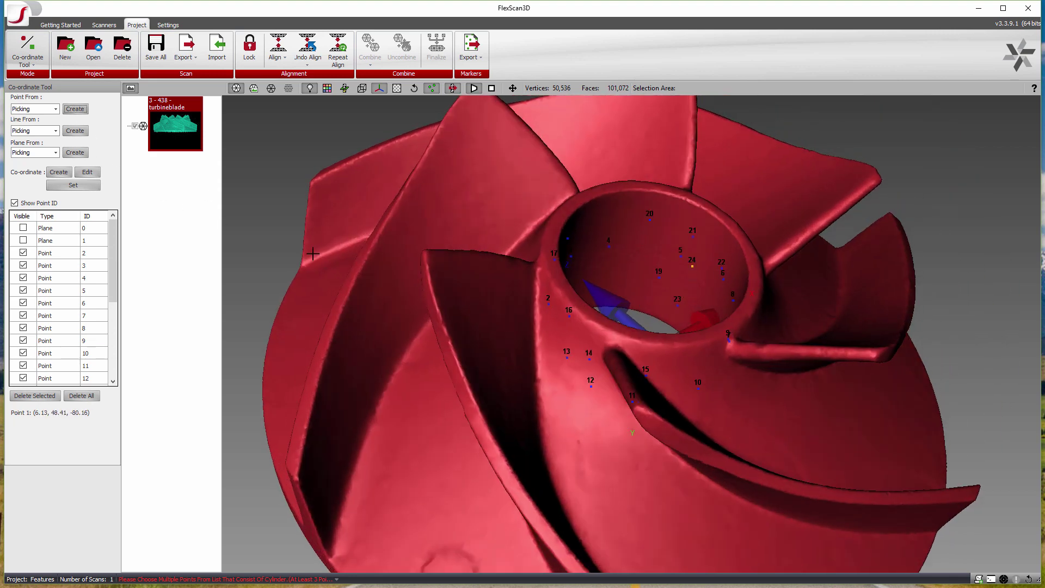
{"action": "left_click_drag", "start_coordinate": [482, 250], "coordinate": [517, 330]}
{"action": "left_click", "coordinate": [70, 378], "text": "shift"}
{"action": "scroll", "coordinate": [71, 326], "scroll_direction": "up", "scroll_amount": 4}
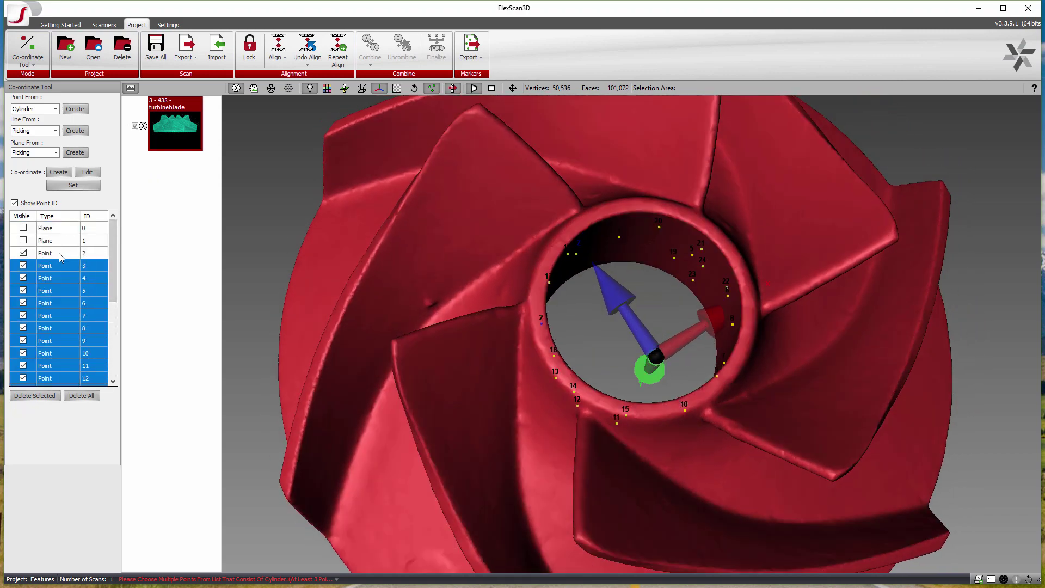
{"action": "left_click", "coordinate": [59, 257], "text": "shift"}
{"action": "left_click", "coordinate": [60, 257]}
{"action": "scroll", "coordinate": [65, 327], "scroll_direction": "down", "scroll_amount": 4}
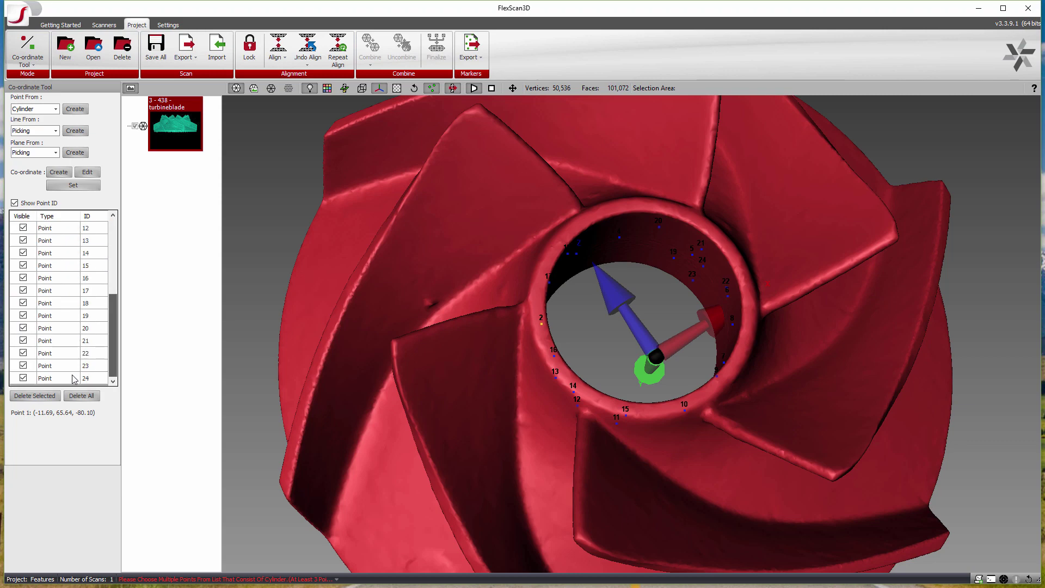
{"action": "left_click", "coordinate": [64, 378], "text": "shift"}
{"action": "scroll", "coordinate": [112, 332], "scroll_direction": "up", "scroll_amount": 4}
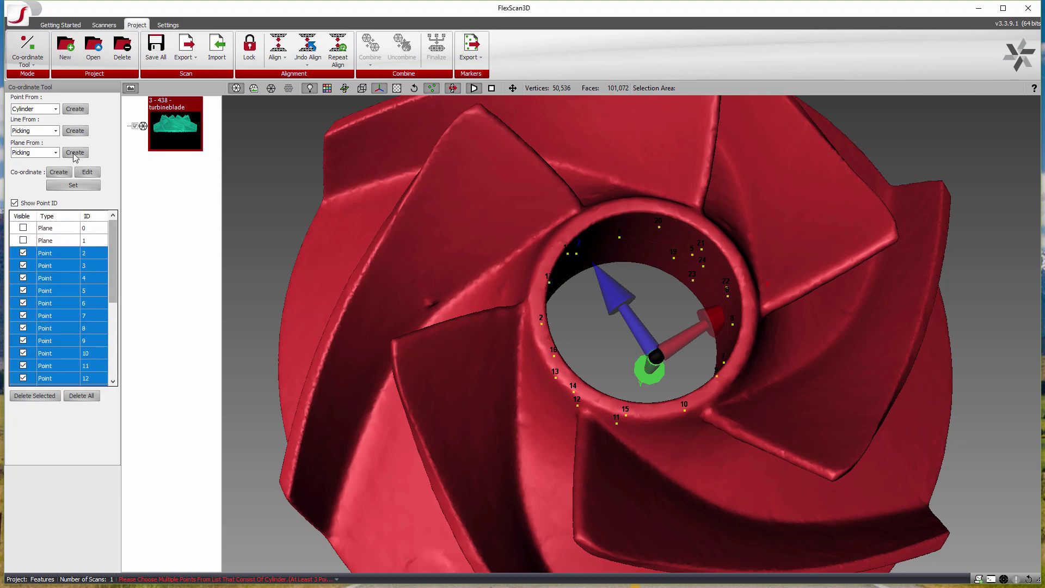
{"action": "left_click", "coordinate": [75, 110]}
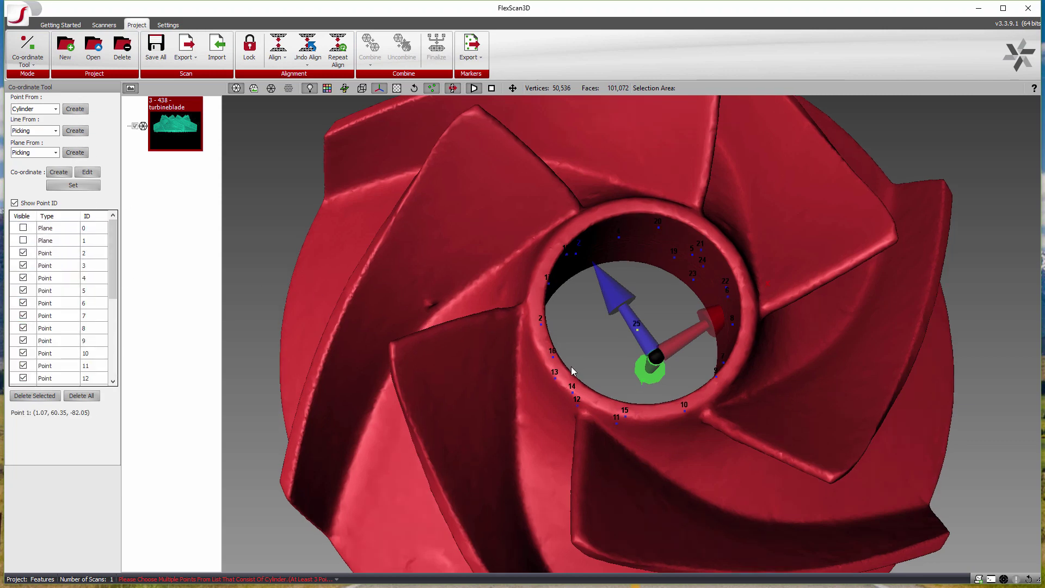
Select the picked bore points in the list and open their context menu.
{"action": "mouse_move", "coordinate": [567, 374]}
{"action": "left_mouse_down"}
{"action": "mouse_move", "coordinate": [582, 371]}
{"action": "mouse_move", "coordinate": [634, 273]}
{"action": "mouse_move", "coordinate": [653, 271]}
{"action": "mouse_move", "coordinate": [619, 356]}
{"action": "mouse_move", "coordinate": [606, 360]}
{"action": "mouse_move", "coordinate": [619, 358]}
{"action": "mouse_move", "coordinate": [605, 348]}
{"action": "left_mouse_up"}
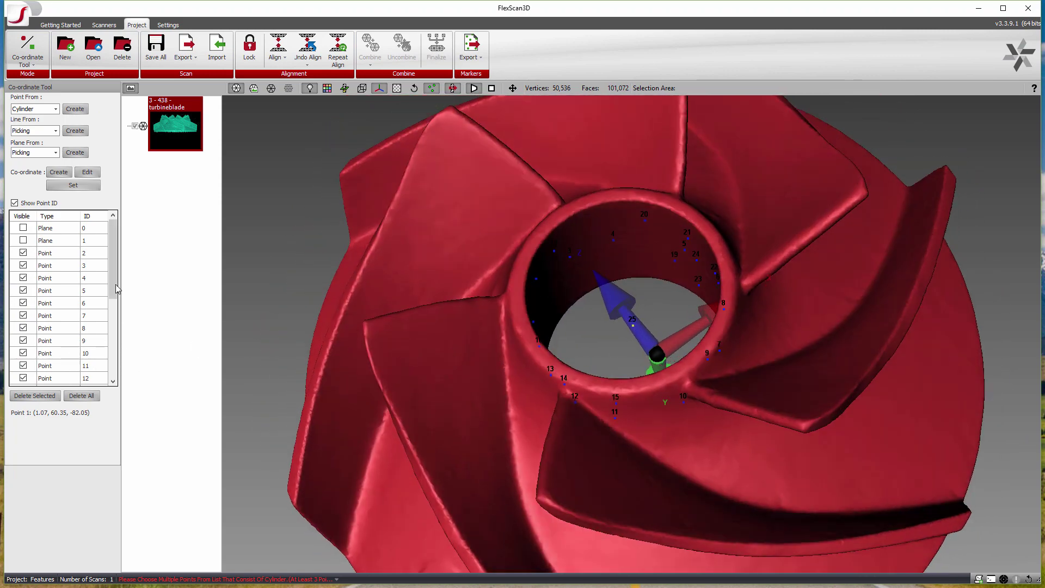
{"action": "scroll", "coordinate": [82, 338], "scroll_direction": "down", "scroll_amount": 5}
{"action": "left_click", "coordinate": [82, 376]}
{"action": "left_click_drag", "start_coordinate": [113, 349], "coordinate": [115, 253]}
{"action": "left_click", "coordinate": [57, 252], "text": "shift"}
{"action": "right_click", "coordinate": [58, 253]}
Delete the picked bore points and show Plane 0 and Plane 1 again.
{"action": "left_click", "coordinate": [78, 263]}
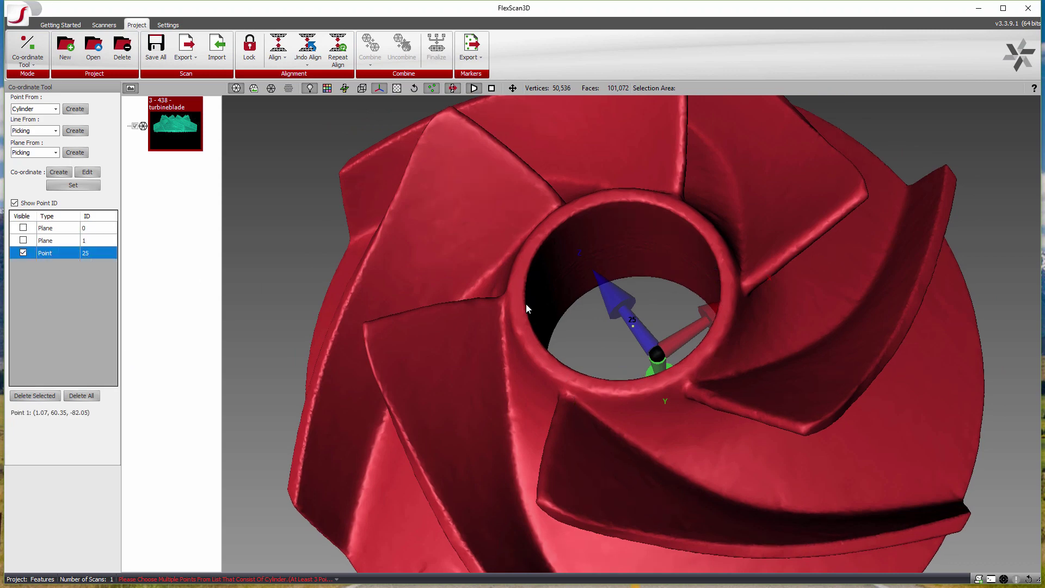
{"action": "left_click_drag", "start_coordinate": [531, 316], "coordinate": [530, 292]}
{"action": "left_click", "coordinate": [23, 228]}
{"action": "left_click", "coordinate": [23, 241]}
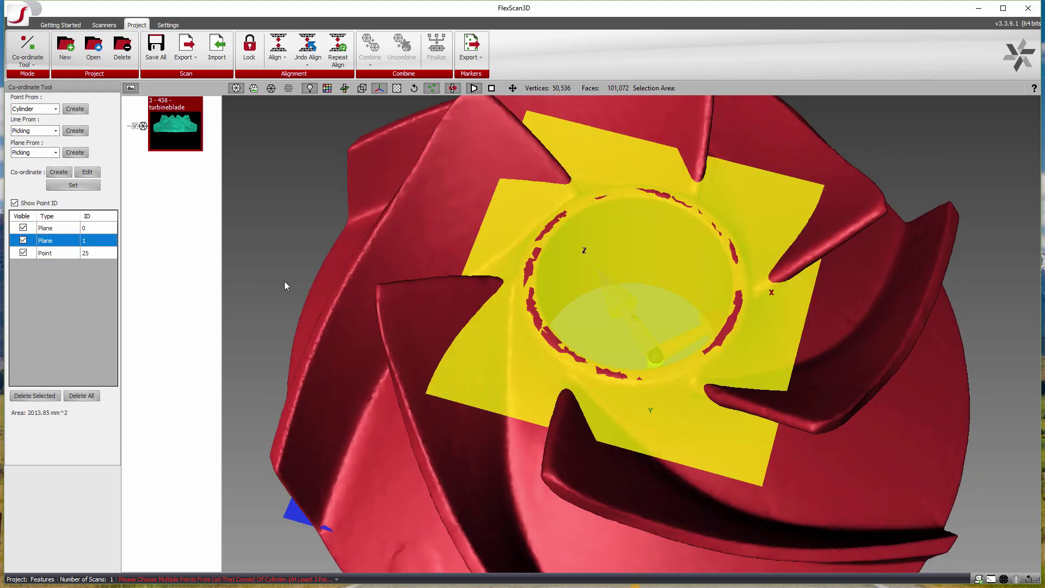
{"action": "mouse_move", "coordinate": [297, 281]}
{"action": "left_mouse_down"}
{"action": "mouse_move", "coordinate": [319, 194]}
{"action": "mouse_move", "coordinate": [310, 133]}
{"action": "mouse_move", "coordinate": [322, 148]}
{"action": "mouse_move", "coordinate": [321, 208]}
{"action": "mouse_move", "coordinate": [304, 270]}
{"action": "left_mouse_up"}
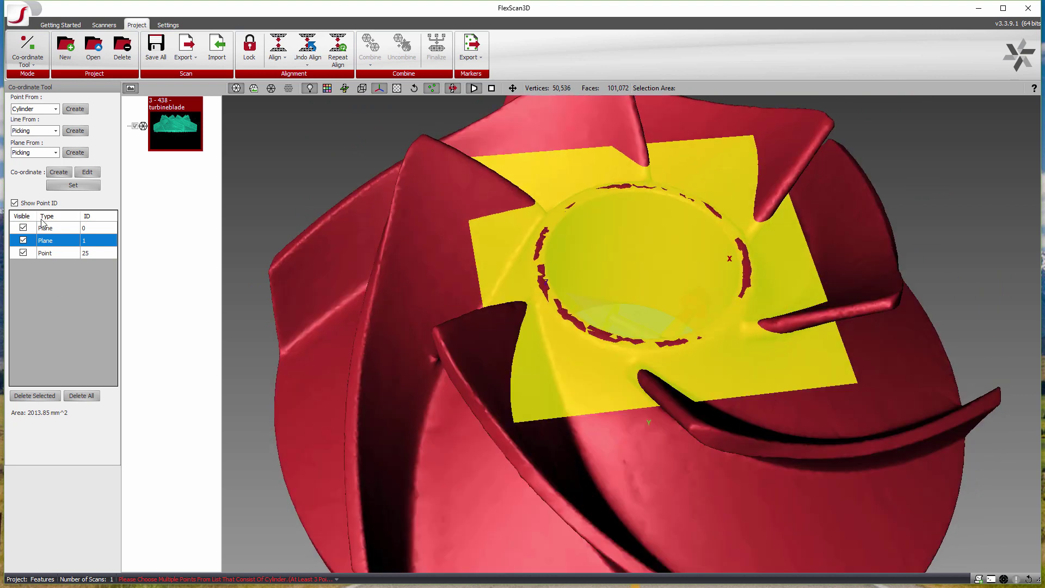
Use Point To Plane to project Point 25 onto Plane 1 and Plane 0.
{"action": "left_click", "coordinate": [42, 111]}
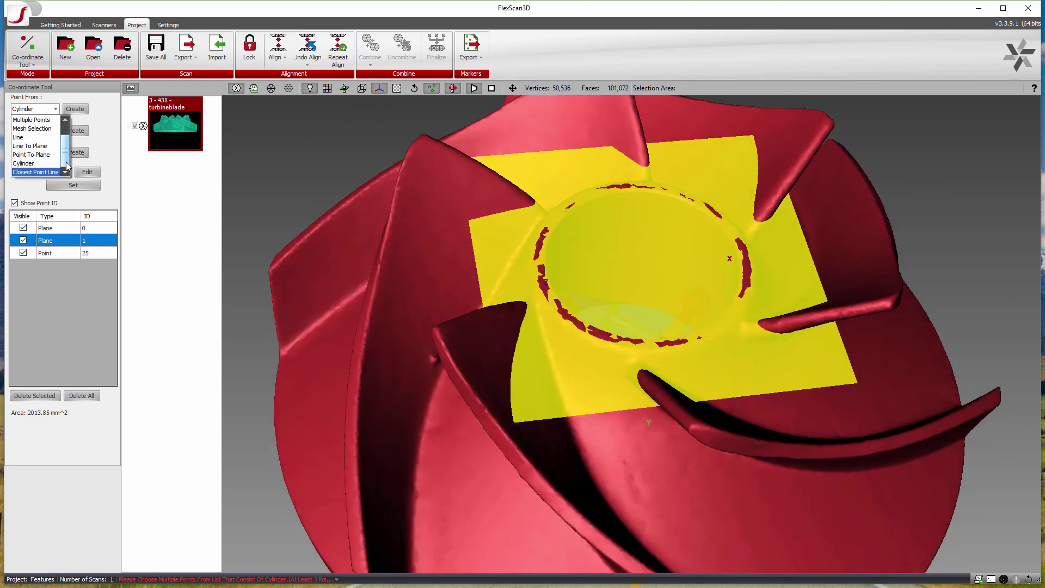
{"action": "left_click", "coordinate": [45, 161]}
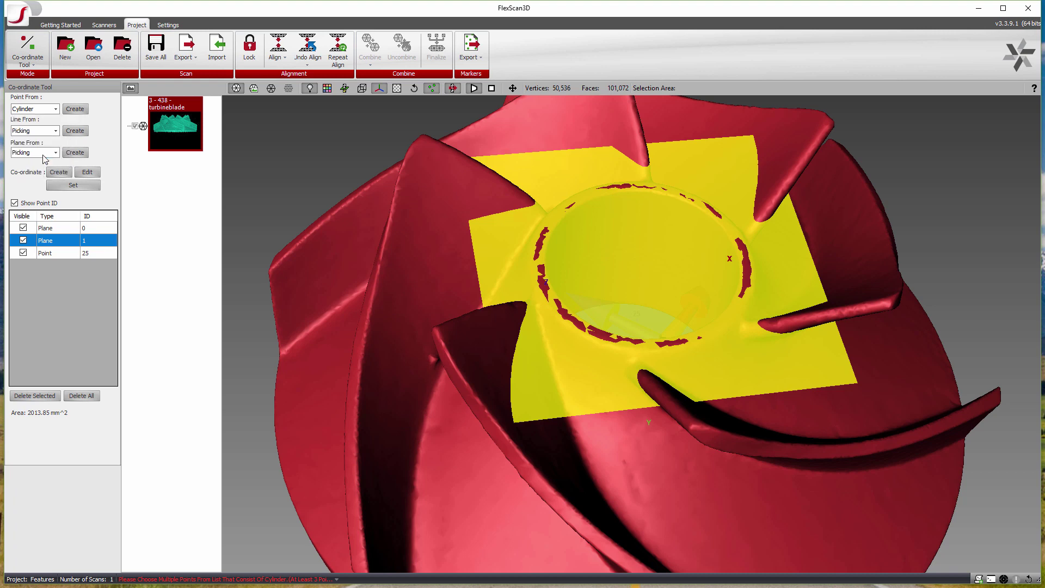
{"action": "left_click", "coordinate": [58, 255]}
{"action": "left_click", "coordinate": [58, 242], "text": "ctrl"}
{"action": "left_click", "coordinate": [75, 109]}
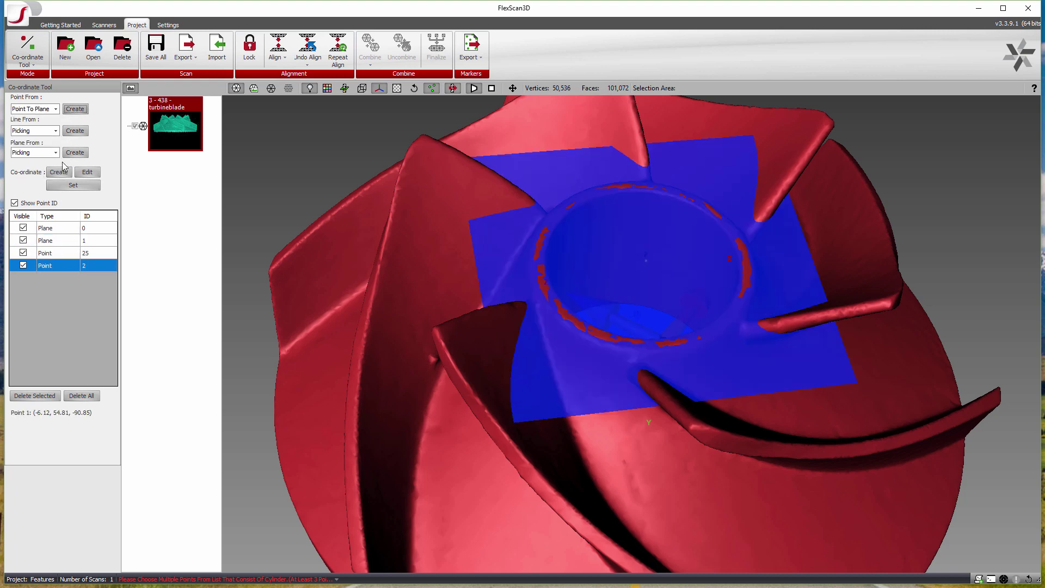
{"action": "left_click", "coordinate": [61, 256]}
{"action": "left_click", "coordinate": [61, 228], "text": "ctrl"}
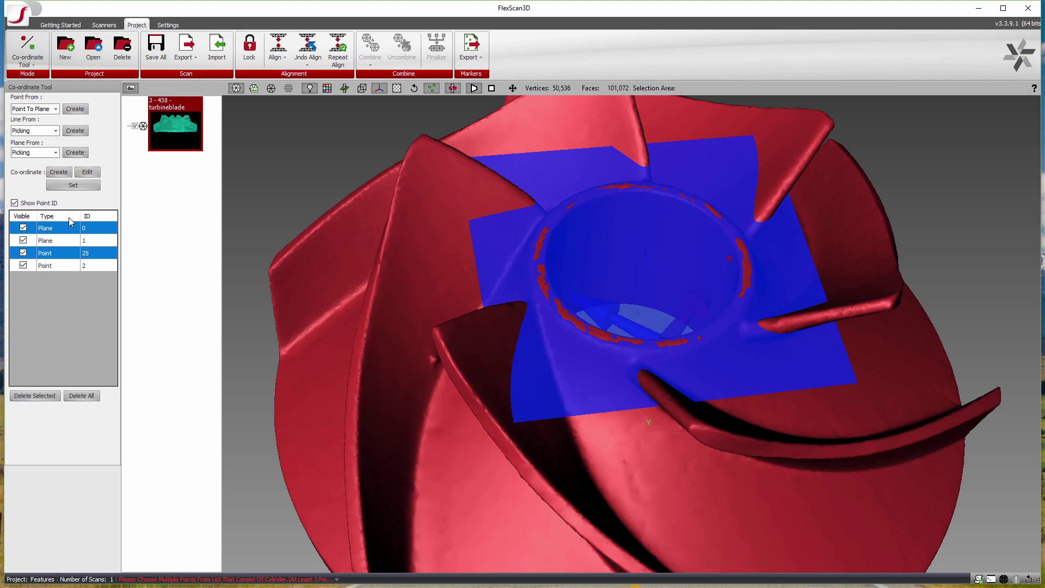
{"action": "left_click", "coordinate": [76, 110]}
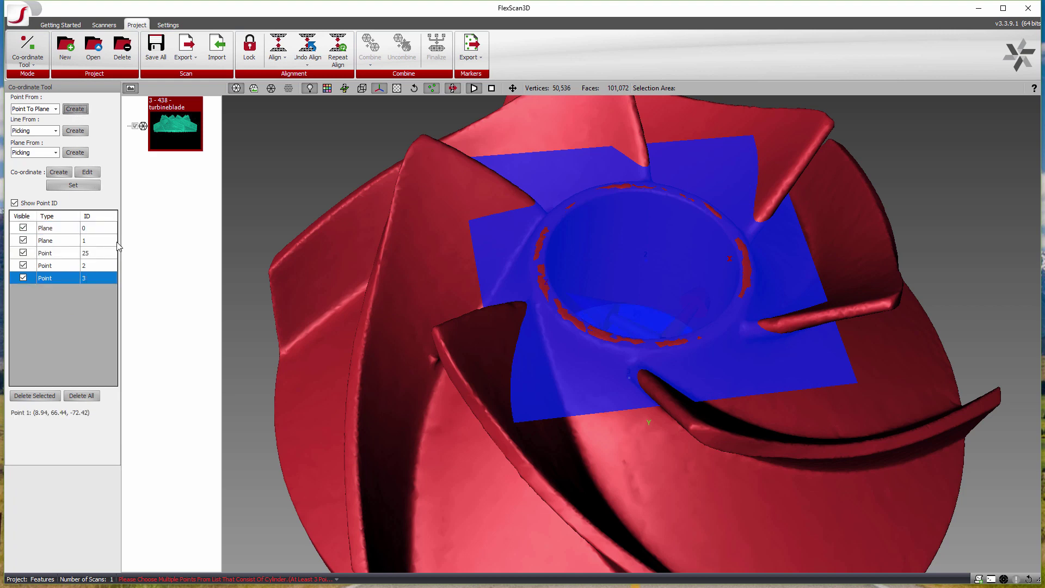
Hide Plane 0, Plane 1 and Point 25, then view down the bore.
{"action": "left_click", "coordinate": [23, 229]}
{"action": "left_click", "coordinate": [23, 240]}
{"action": "left_click", "coordinate": [24, 254]}
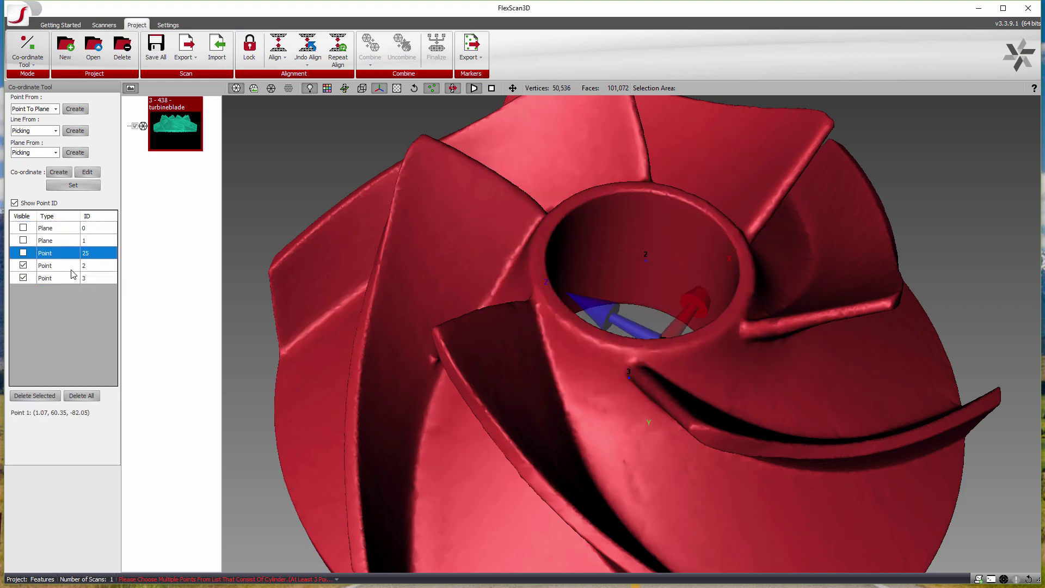
{"action": "left_click_drag", "start_coordinate": [427, 315], "coordinate": [677, 288]}
{"action": "left_click", "coordinate": [630, 364]}
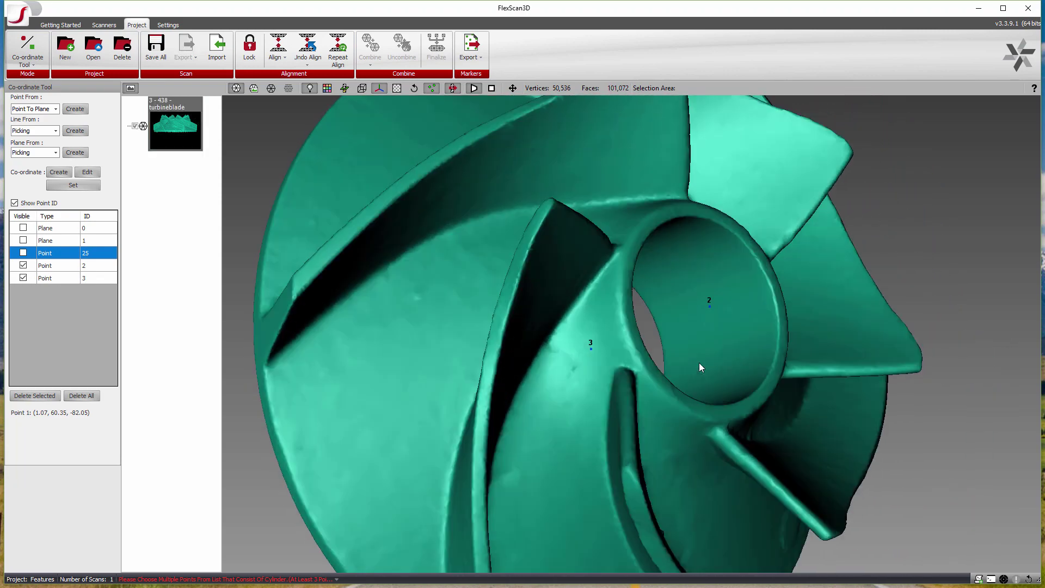
{"action": "left_click_drag", "start_coordinate": [691, 363], "coordinate": [672, 324]}
{"action": "left_click_drag", "start_coordinate": [501, 325], "coordinate": [615, 351]}
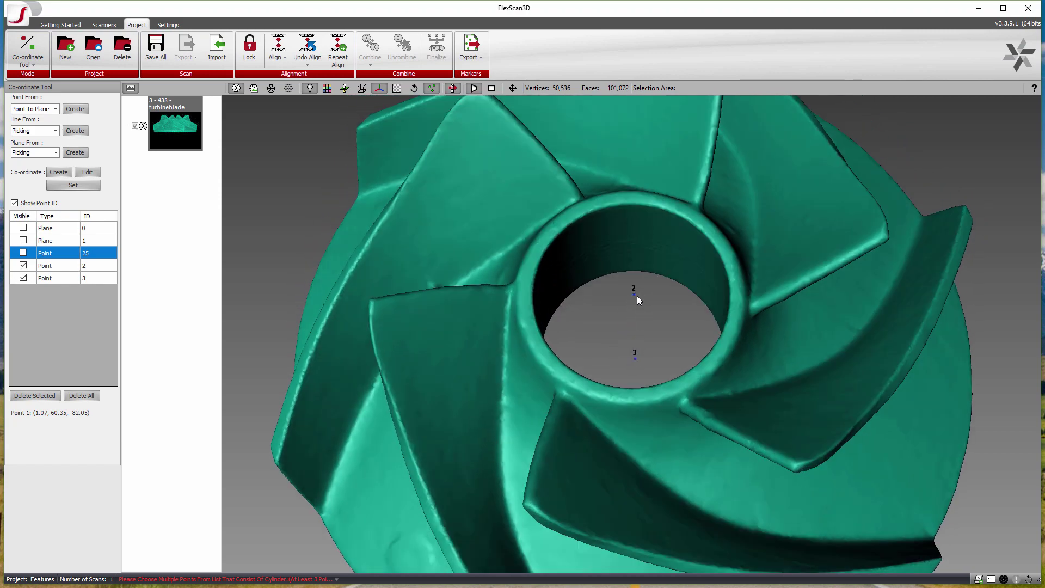
{"action": "left_click_drag", "start_coordinate": [637, 296], "coordinate": [494, 318]}
Pick Point 4 at a blade foot on the mesh.
{"action": "left_click", "coordinate": [43, 109]}
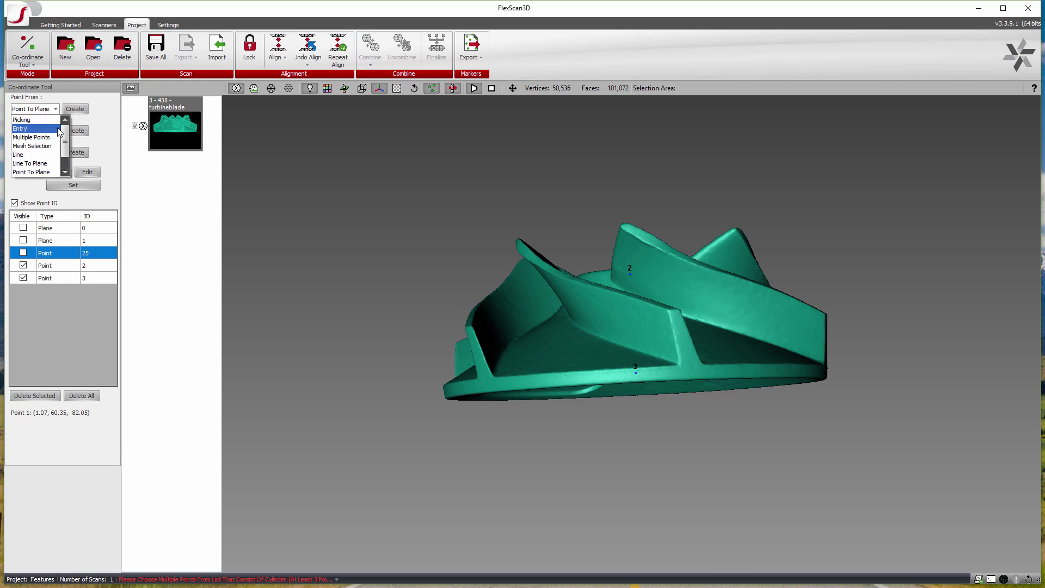
{"action": "left_click", "coordinate": [27, 118]}
{"action": "left_click", "coordinate": [83, 111]}
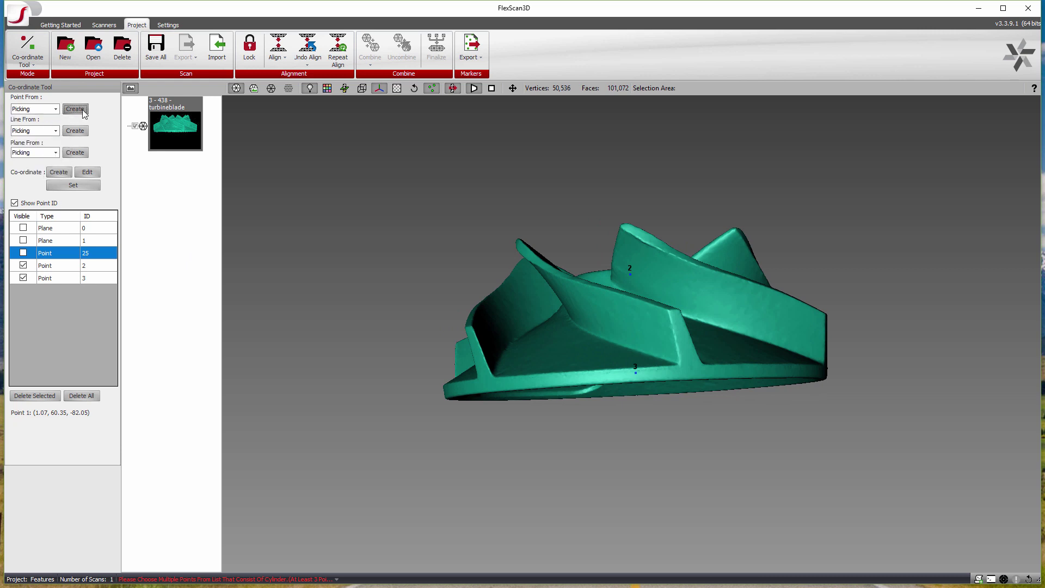
{"action": "left_click", "coordinate": [691, 366]}
{"action": "left_click_drag", "start_coordinate": [691, 367], "coordinate": [610, 375]}
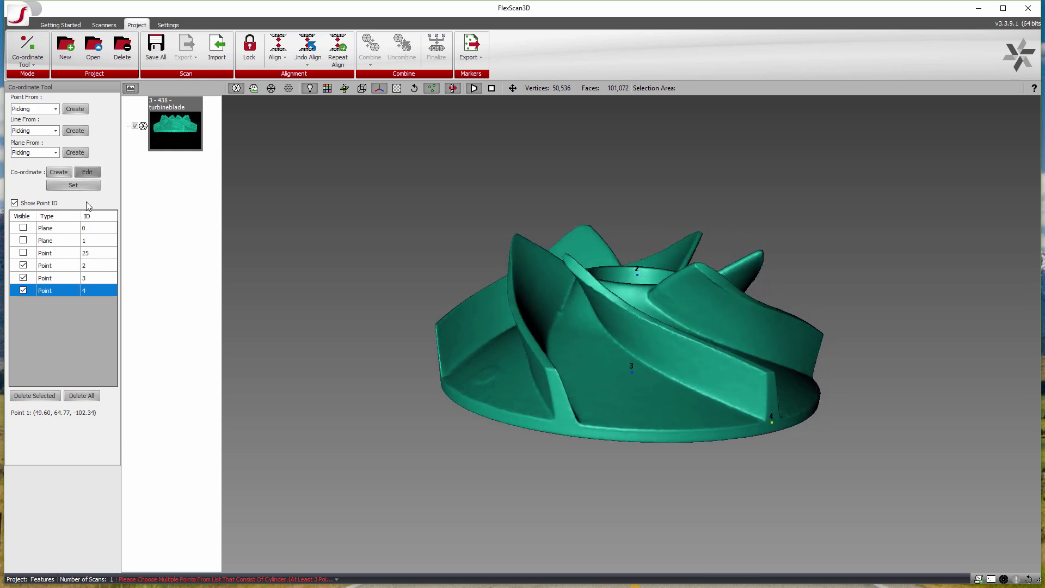
{"action": "left_click_drag", "start_coordinate": [359, 317], "coordinate": [342, 354]}
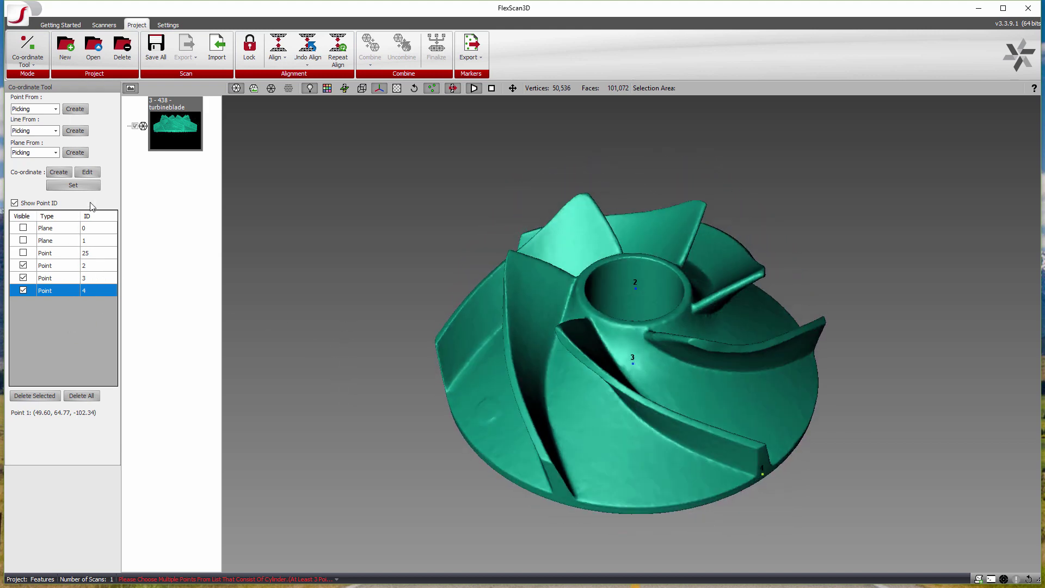
Create Coordinate 5 from Points 3, 2 and 4, then select Points 2–4.
{"action": "left_click", "coordinate": [58, 172]}
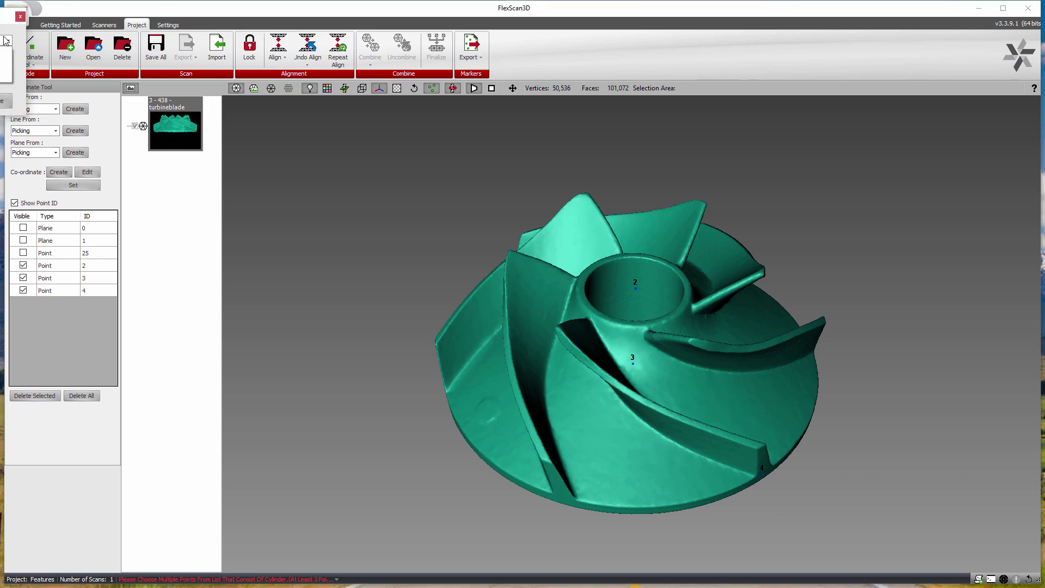
{"action": "left_click", "coordinate": [3, 69]}
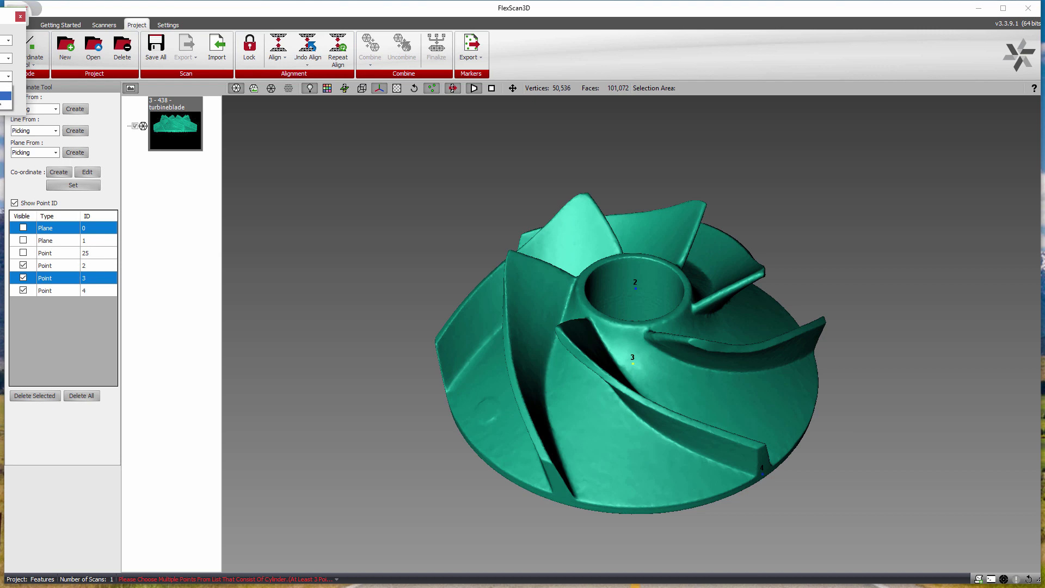
{"action": "left_click", "coordinate": [3, 95]}
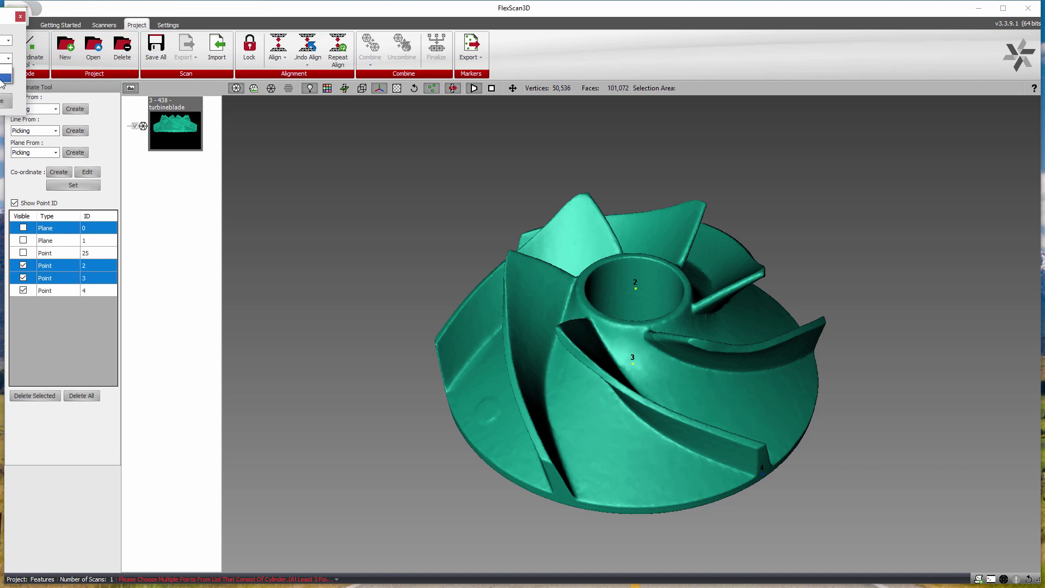
{"action": "left_click", "coordinate": [3, 79]}
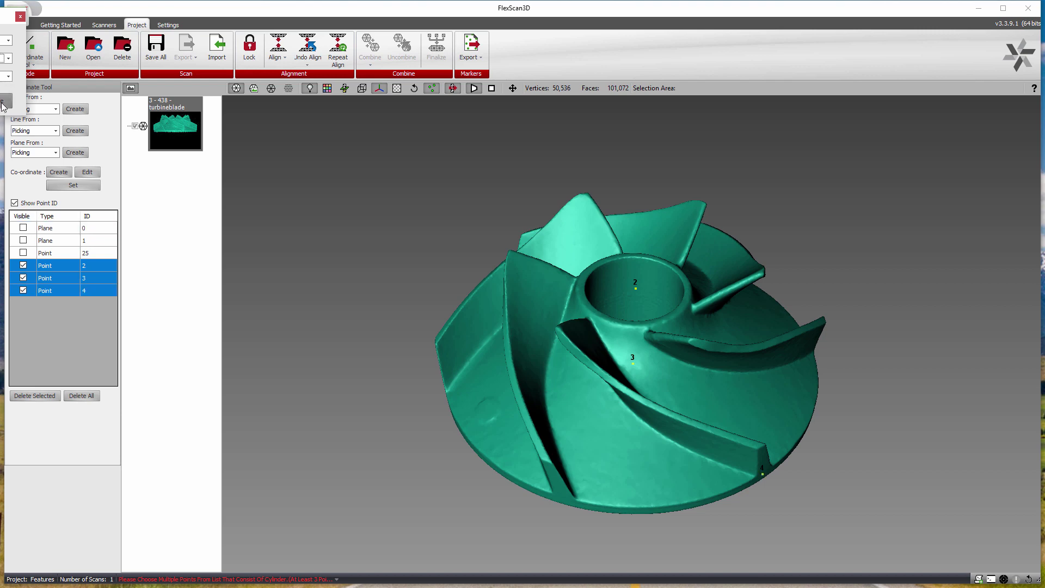
{"action": "left_click", "coordinate": [2, 103]}
{"action": "left_click_drag", "start_coordinate": [477, 344], "coordinate": [139, 279]}
{"action": "left_click_drag", "start_coordinate": [46, 294], "coordinate": [23, 270]}
Hide Points 3 and 4, then apply Coordinate 5 to the turbine blade scan with Set.
{"action": "left_click", "coordinate": [23, 278]}
{"action": "left_click", "coordinate": [22, 290]}
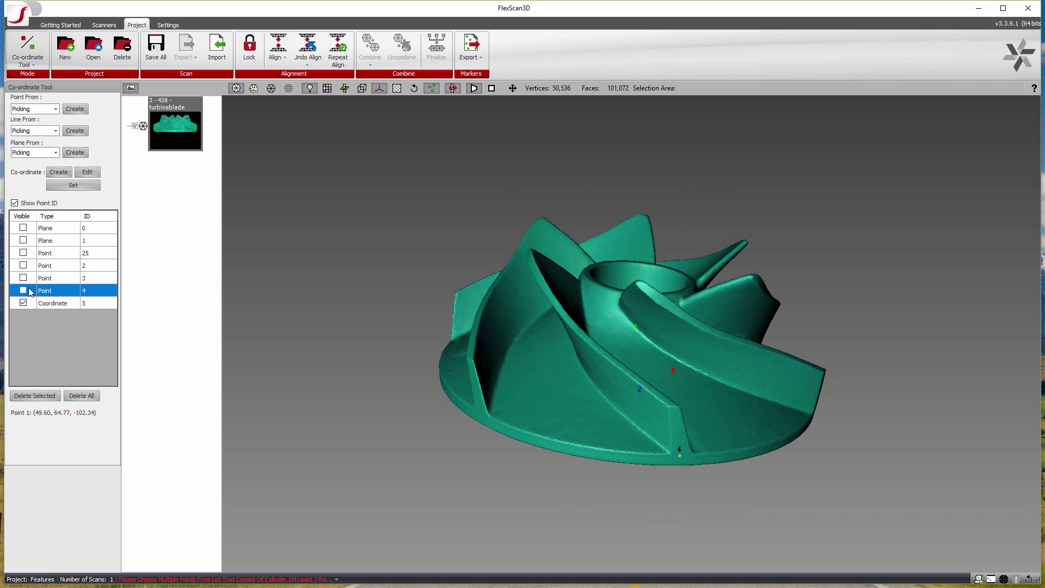
{"action": "left_click_drag", "start_coordinate": [400, 332], "coordinate": [590, 277]}
{"action": "left_click", "coordinate": [55, 304]}
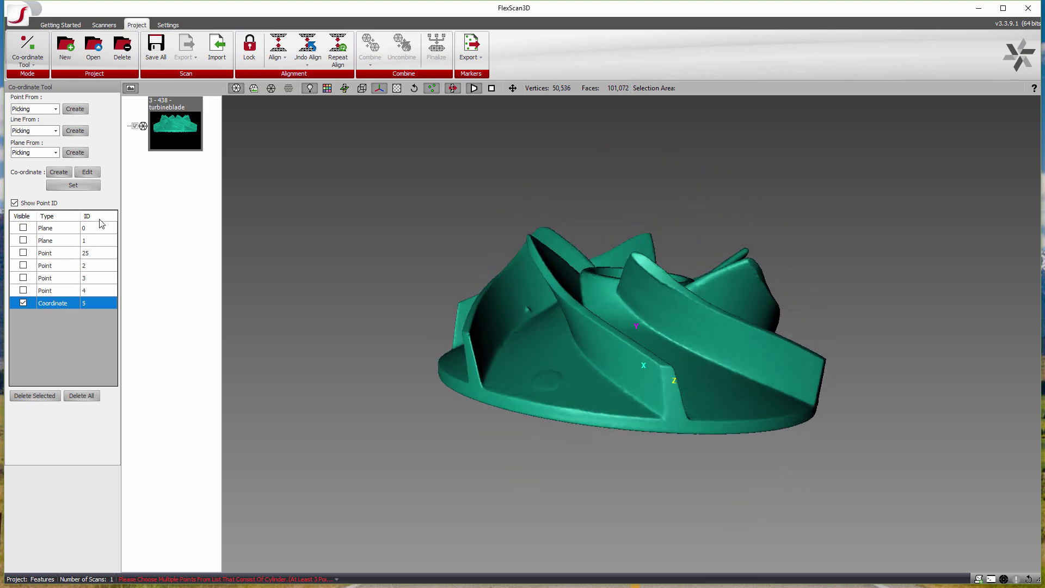
{"action": "left_click", "coordinate": [174, 139]}
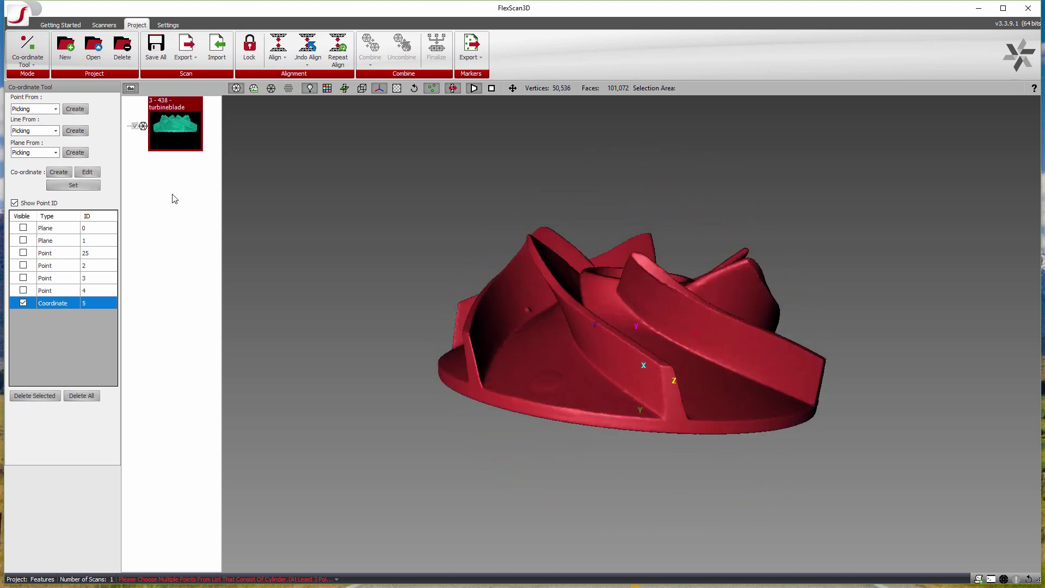
{"action": "left_click_drag", "start_coordinate": [543, 306], "coordinate": [372, 249]}
{"action": "left_click", "coordinate": [75, 186]}
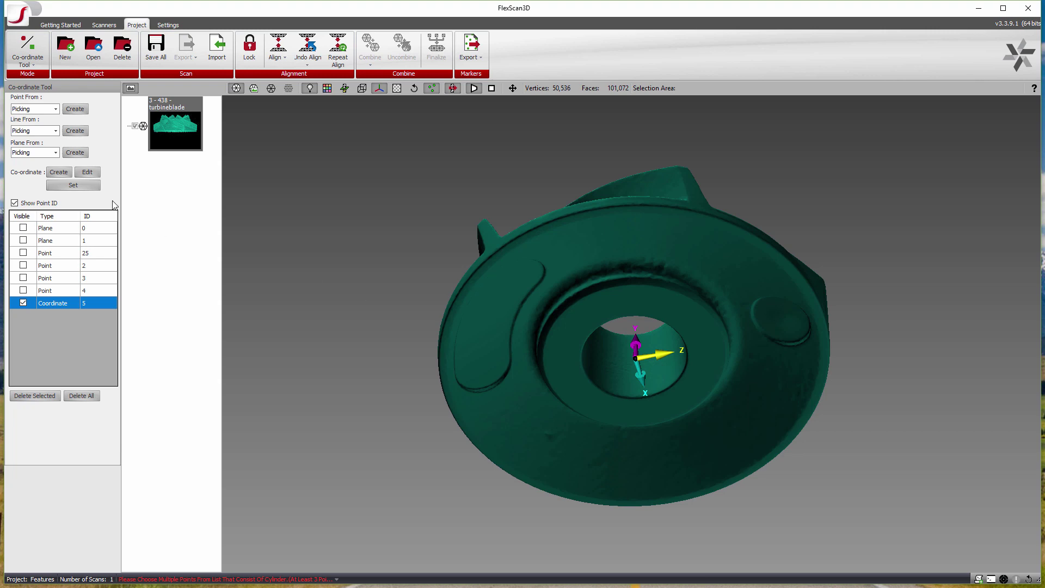
Orbit the aligned scan to confirm the axes origin sits at the hub centre.
{"action": "left_click", "coordinate": [177, 127]}
{"action": "left_click_drag", "start_coordinate": [403, 287], "coordinate": [249, 289]}
{"action": "left_click_drag", "start_coordinate": [383, 236], "coordinate": [407, 173]}
{"action": "left_click_drag", "start_coordinate": [401, 86], "coordinate": [419, 246]}
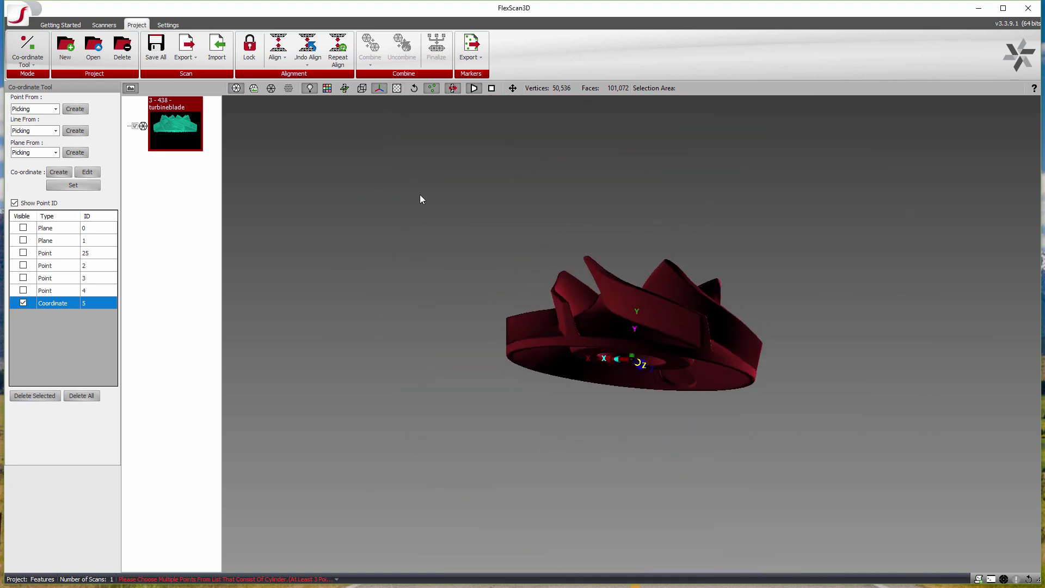
{"action": "left_click_drag", "start_coordinate": [360, 200], "coordinate": [429, 287]}
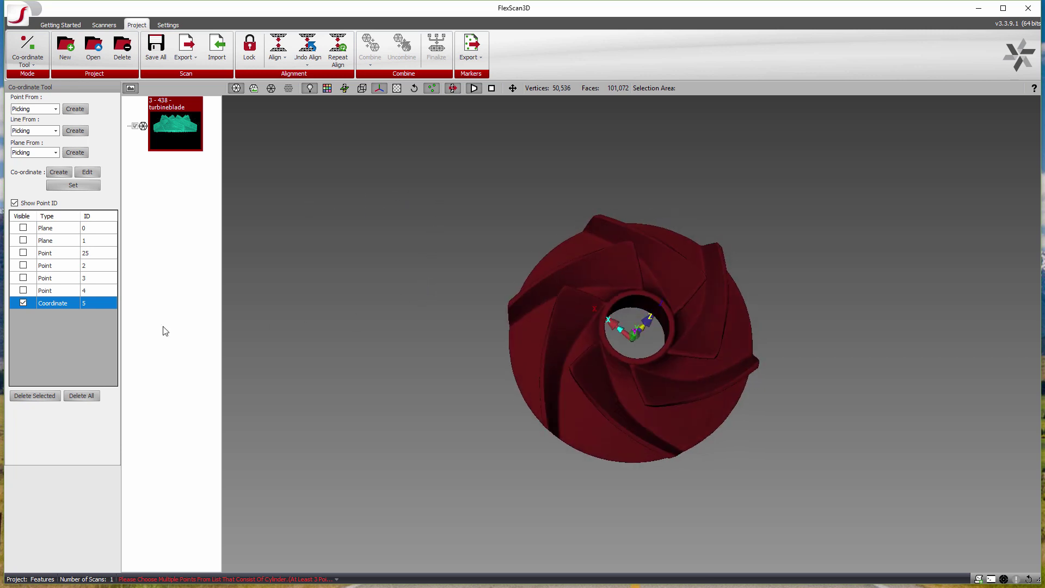
{"action": "left_click_drag", "start_coordinate": [295, 127], "coordinate": [438, 159]}
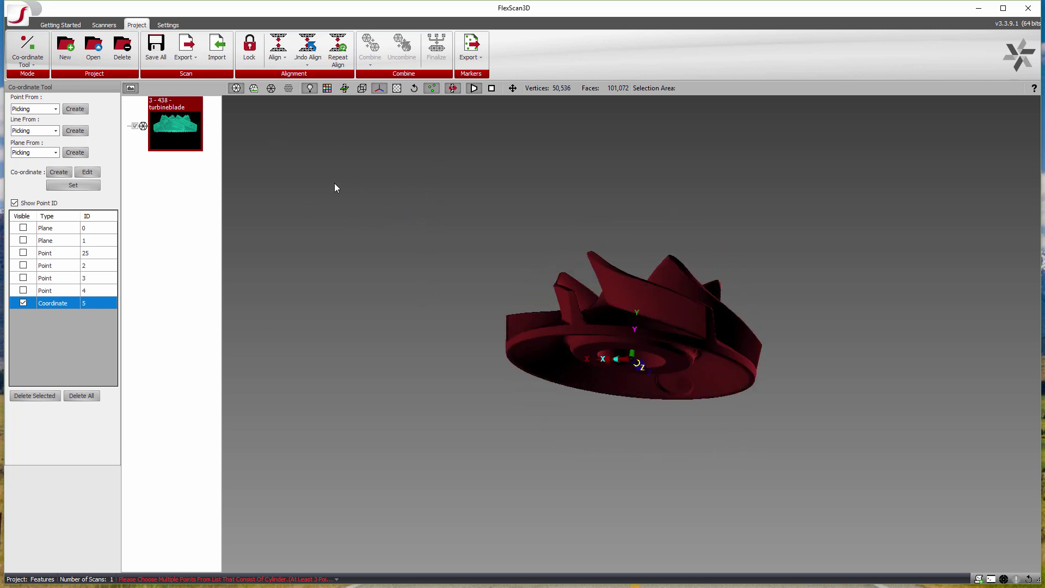
Check the mesh export settings and choose Stereolithography (.stl) as the export format.
{"action": "left_click", "coordinate": [168, 23]}
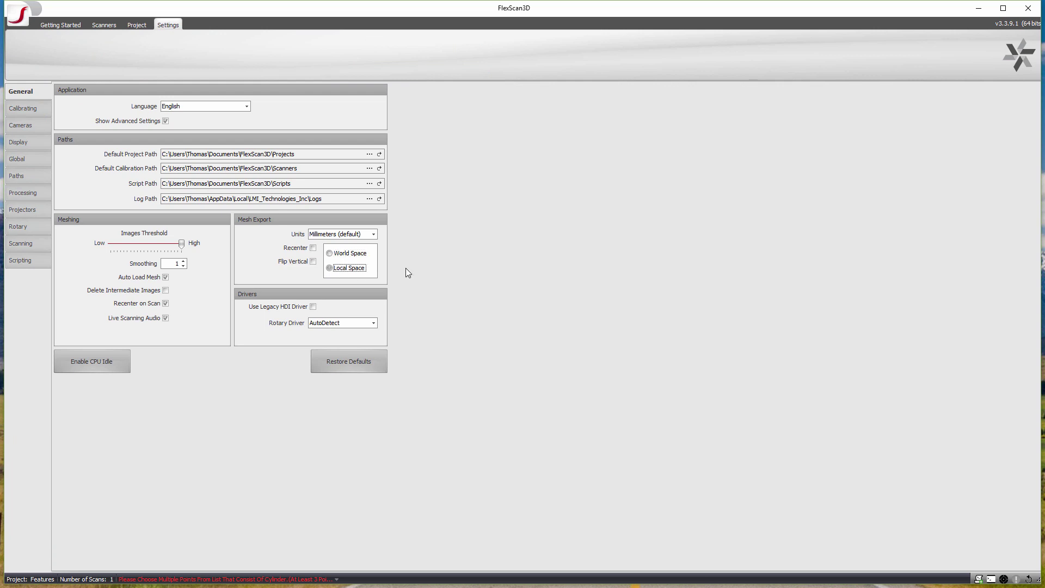
{"action": "left_click", "coordinate": [135, 25]}
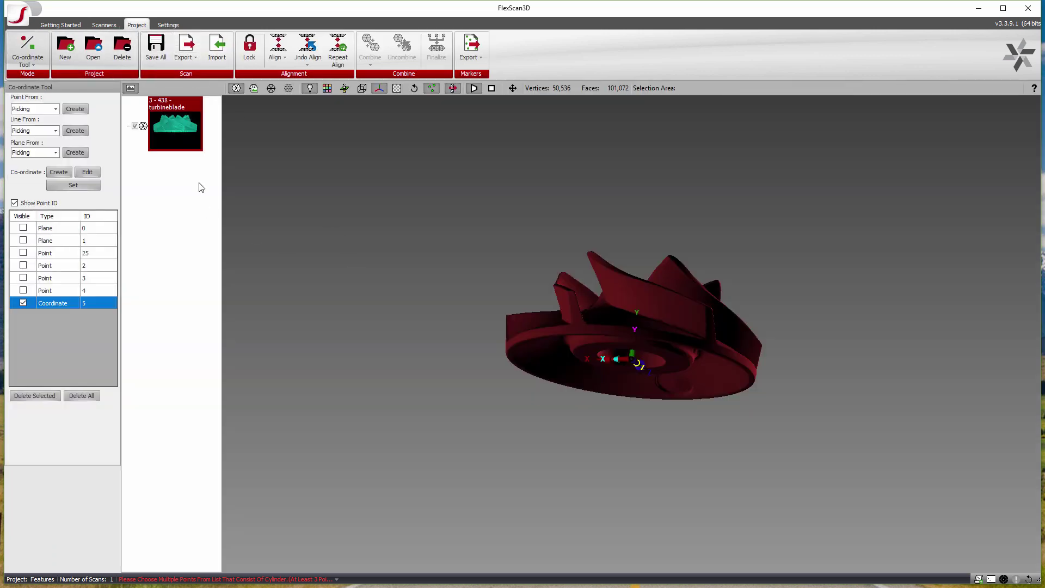
{"action": "left_click_drag", "start_coordinate": [340, 264], "coordinate": [403, 267]}
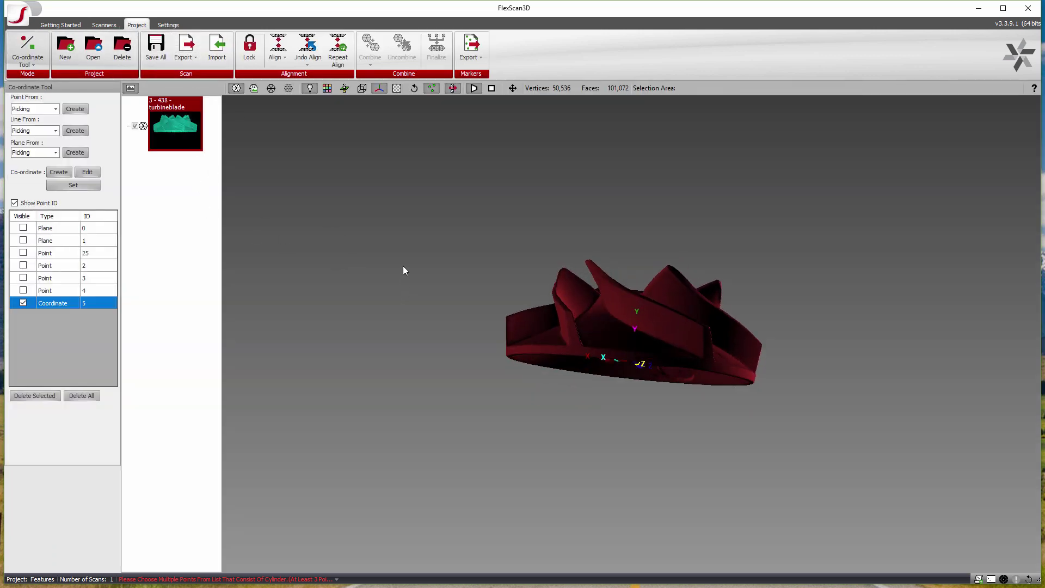
{"action": "left_click", "coordinate": [194, 58]}
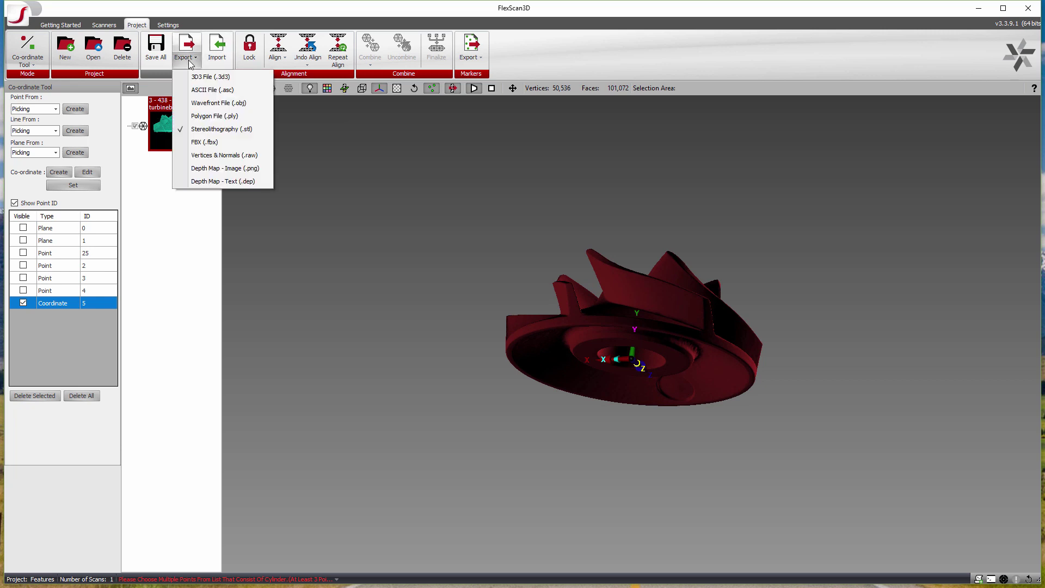
{"action": "left_click", "coordinate": [237, 130]}
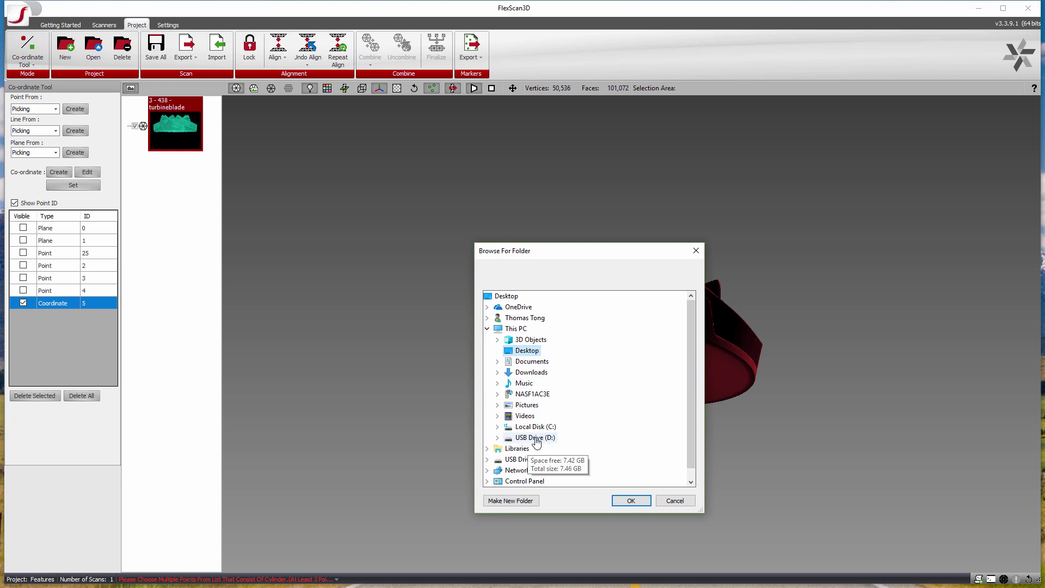
{"action": "left_click", "coordinate": [670, 502]}
Rename the scan to 'Aligned_TurbineBlade'.
{"action": "right_click", "coordinate": [180, 109]}
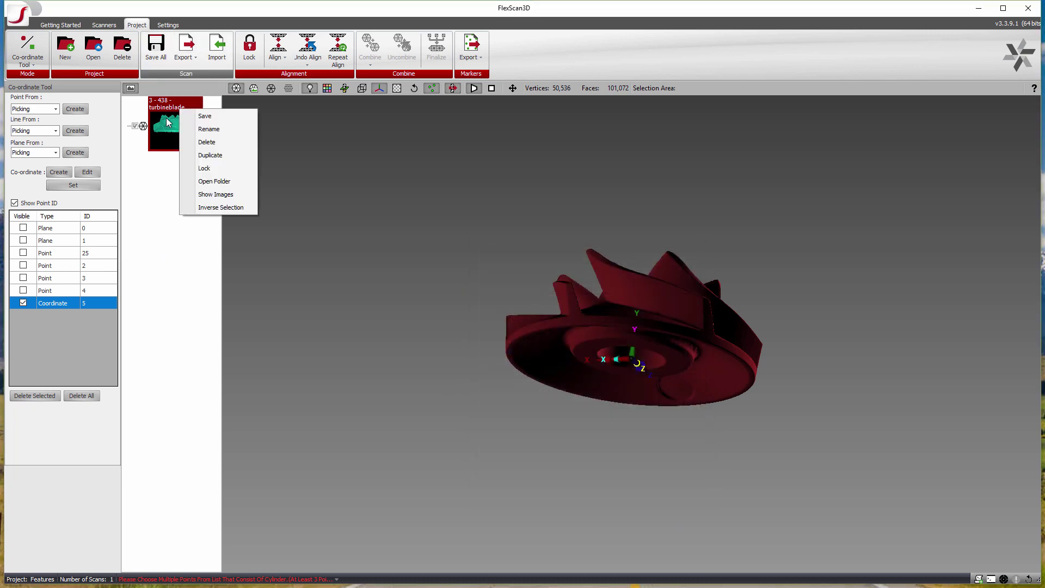
{"action": "left_click", "coordinate": [208, 129]}
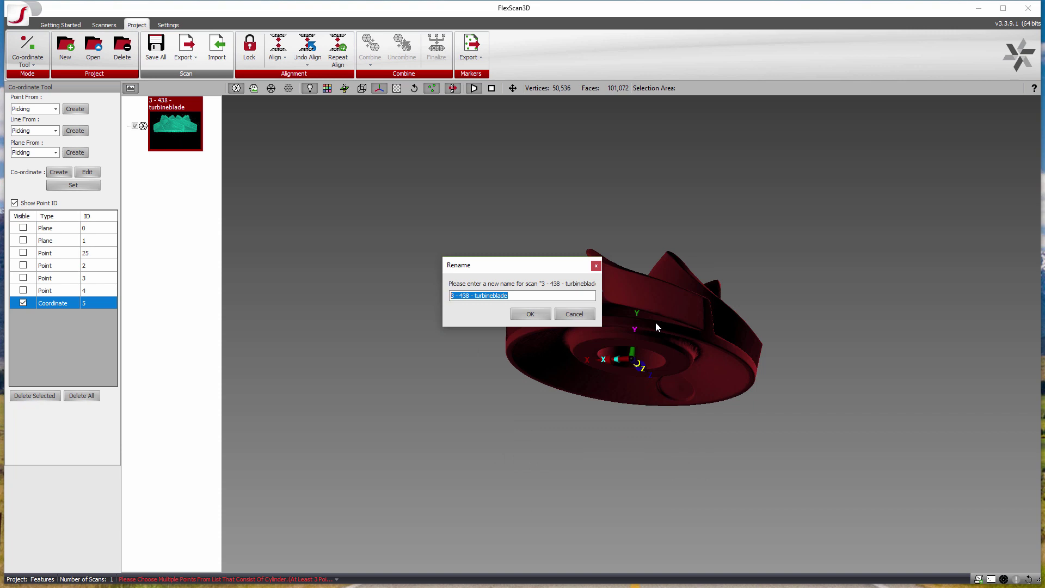
{"action": "key", "text": "BackSpace"}
{"action": "type", "text": "Aligned_TurbineBlade"}
{"action": "left_click", "coordinate": [532, 313]}
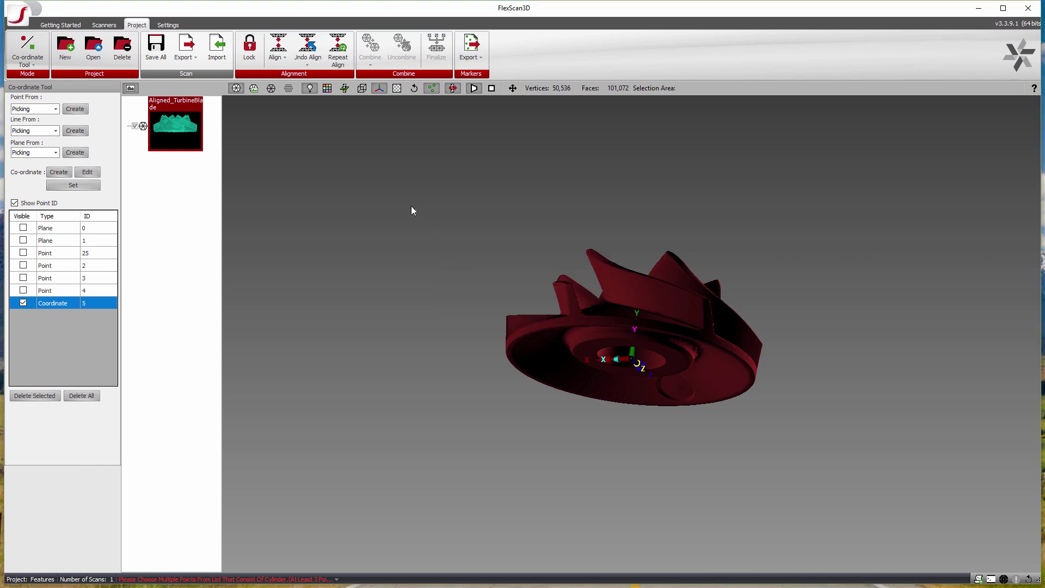
Export the renamed scan as STL to the Desktop.
{"action": "left_click", "coordinate": [187, 59]}
{"action": "left_click", "coordinate": [189, 45]}
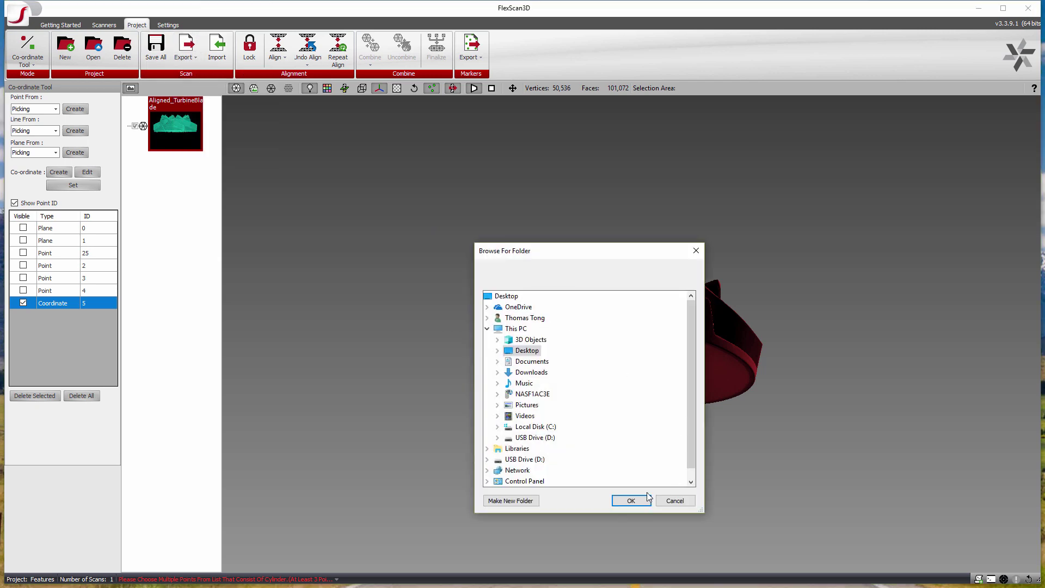
{"action": "left_click", "coordinate": [641, 499]}
Import Aligned_TurbineBlade.stl through XTract3D into Part1, keeping millimetre units.
{"action": "left_click", "coordinate": [587, 380]}
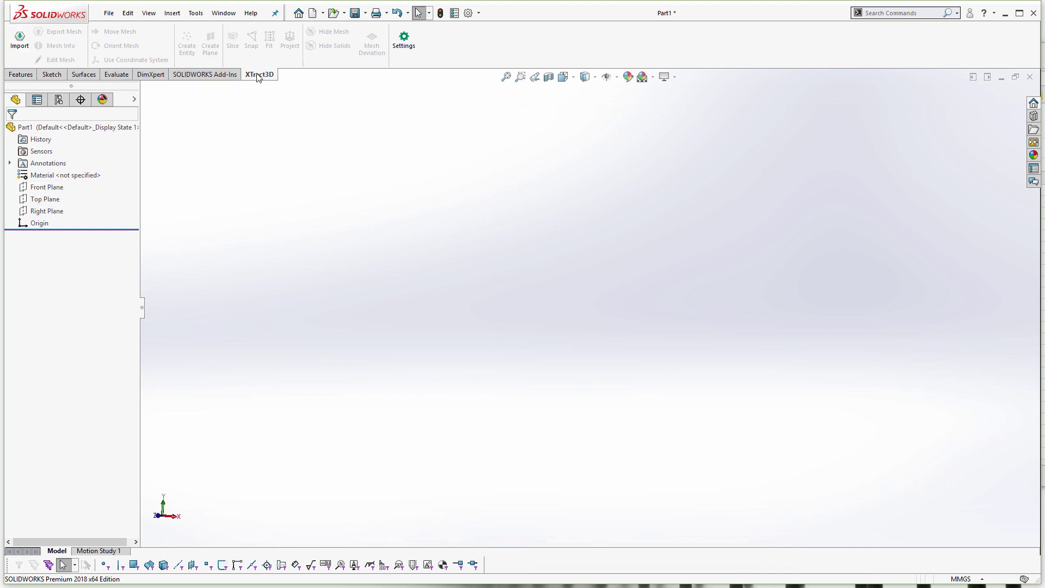
{"action": "left_click", "coordinate": [28, 50]}
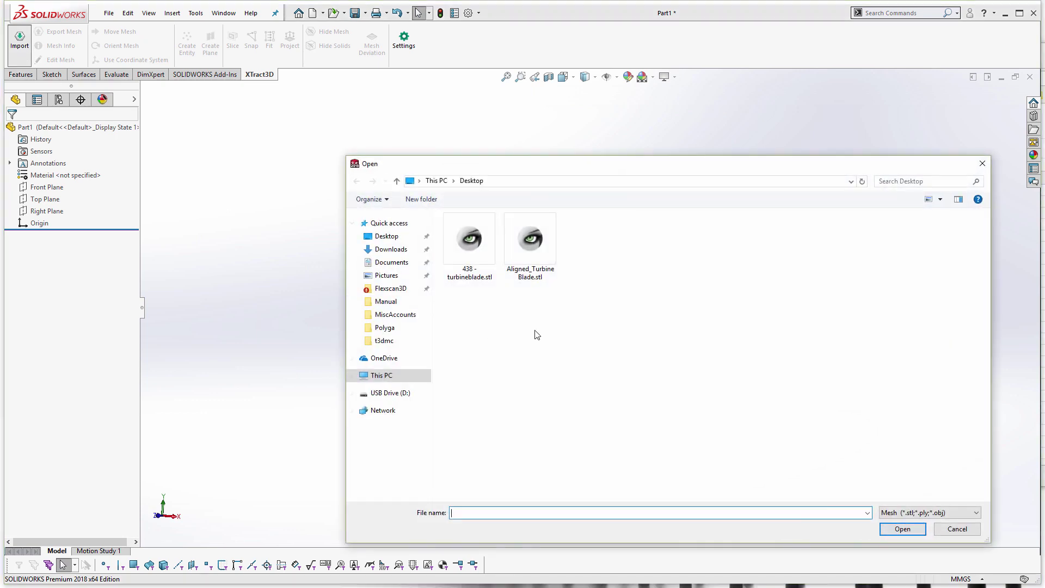
{"action": "left_click", "coordinate": [545, 276]}
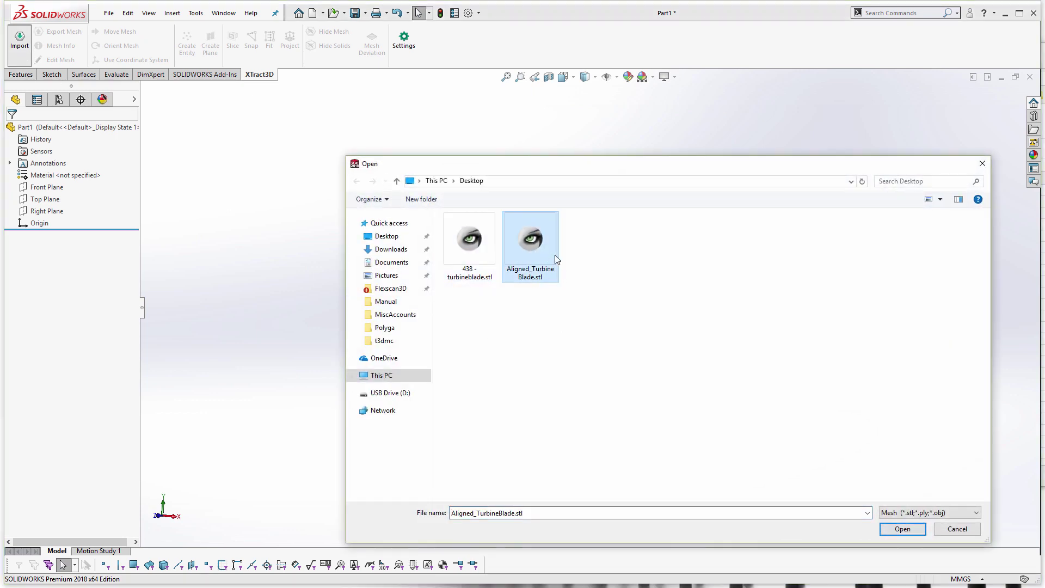
{"action": "left_click", "coordinate": [904, 531]}
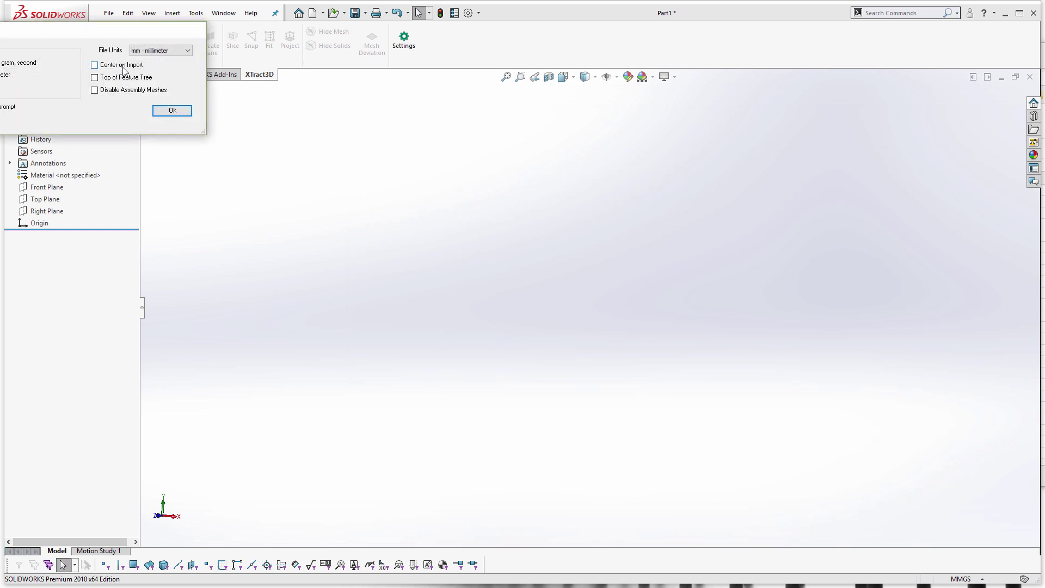
{"action": "left_click_drag", "start_coordinate": [102, 39], "coordinate": [166, 57]}
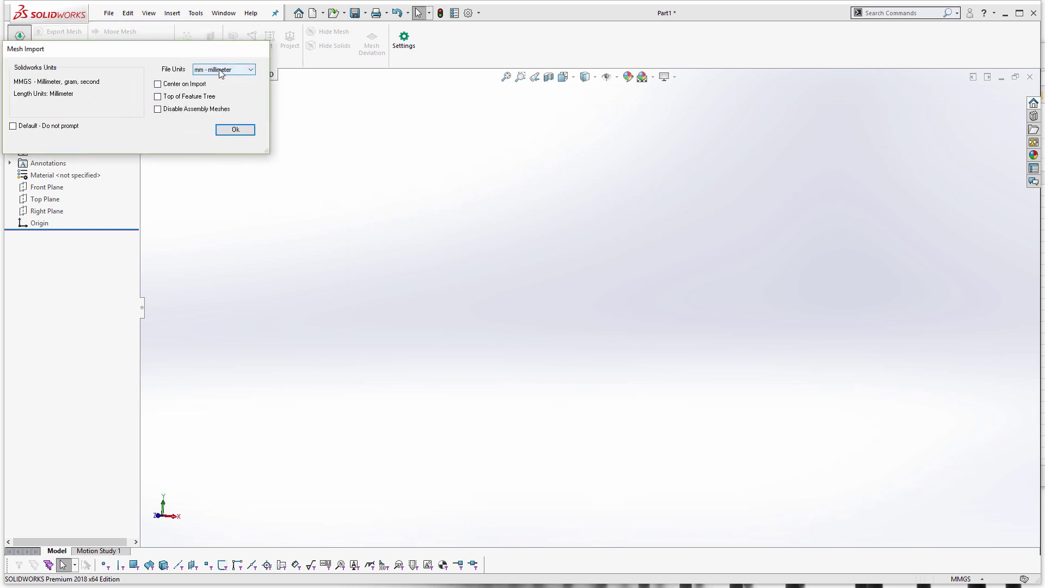
{"action": "left_click", "coordinate": [235, 129]}
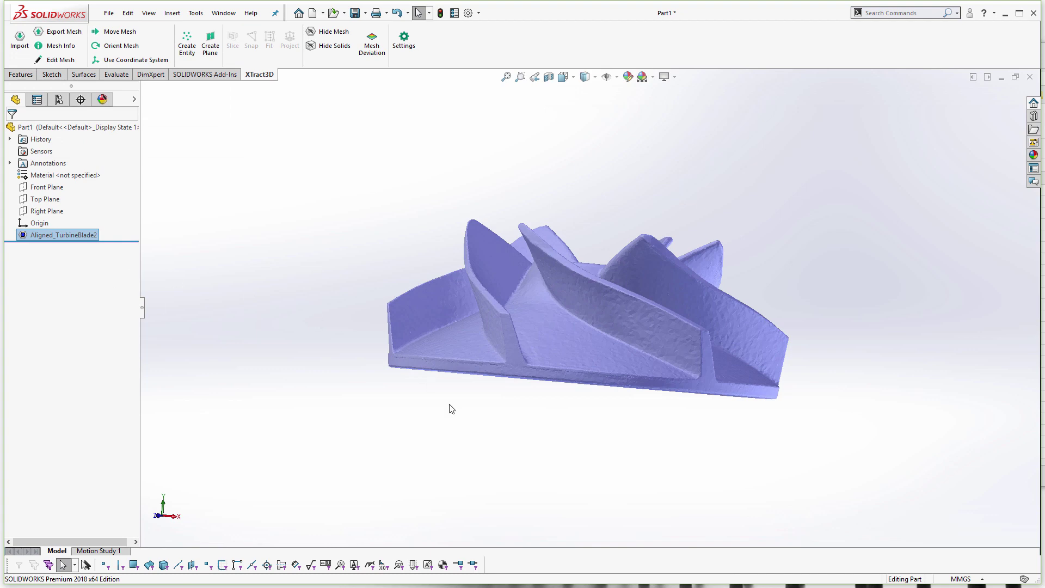
Show Front, Top and Right planes sized to the mesh and check they cross at the hub.
{"action": "middle_click_drag", "start_coordinate": [472, 424], "coordinate": [407, 352]}
{"action": "left_click", "coordinate": [46, 211]}
{"action": "left_click", "coordinate": [45, 188], "text": "shift"}
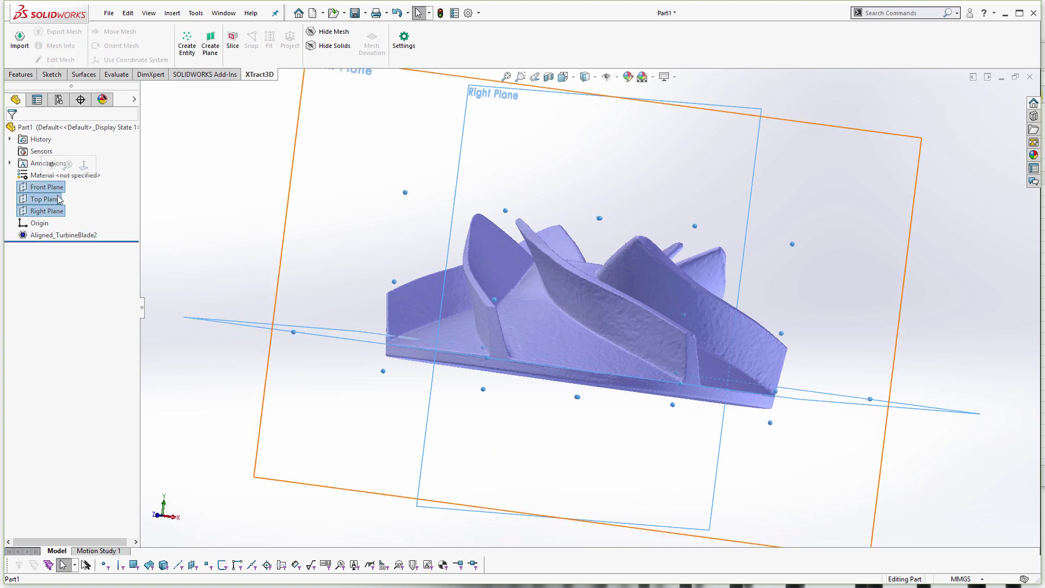
{"action": "right_click", "coordinate": [47, 188]}
{"action": "left_click", "coordinate": [70, 197]}
{"action": "left_click", "coordinate": [341, 262]}
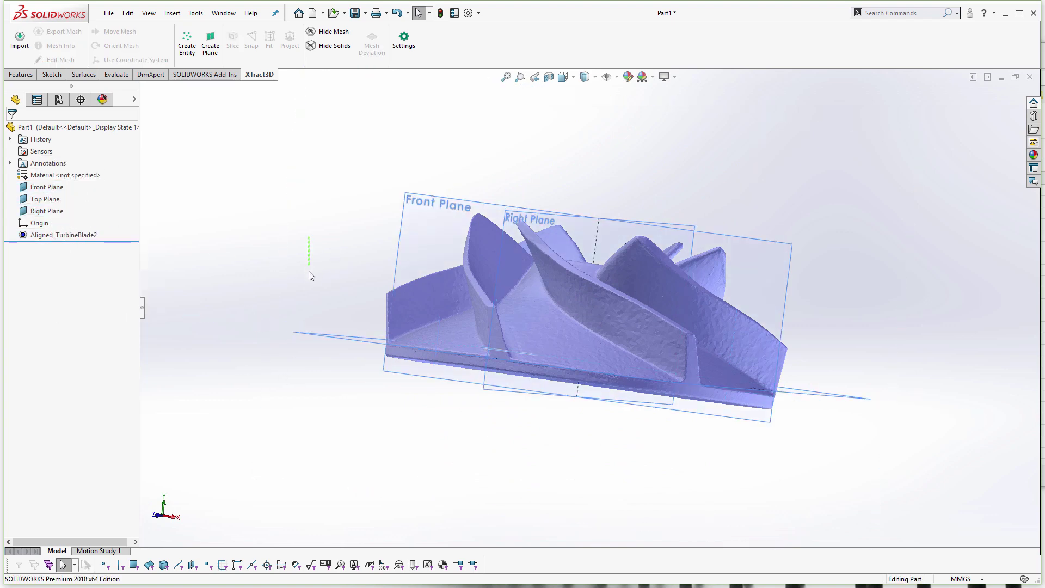
{"action": "middle_click_drag", "start_coordinate": [308, 271], "coordinate": [489, 345]}
{"action": "middle_click_drag", "start_coordinate": [497, 392], "coordinate": [617, 318]}
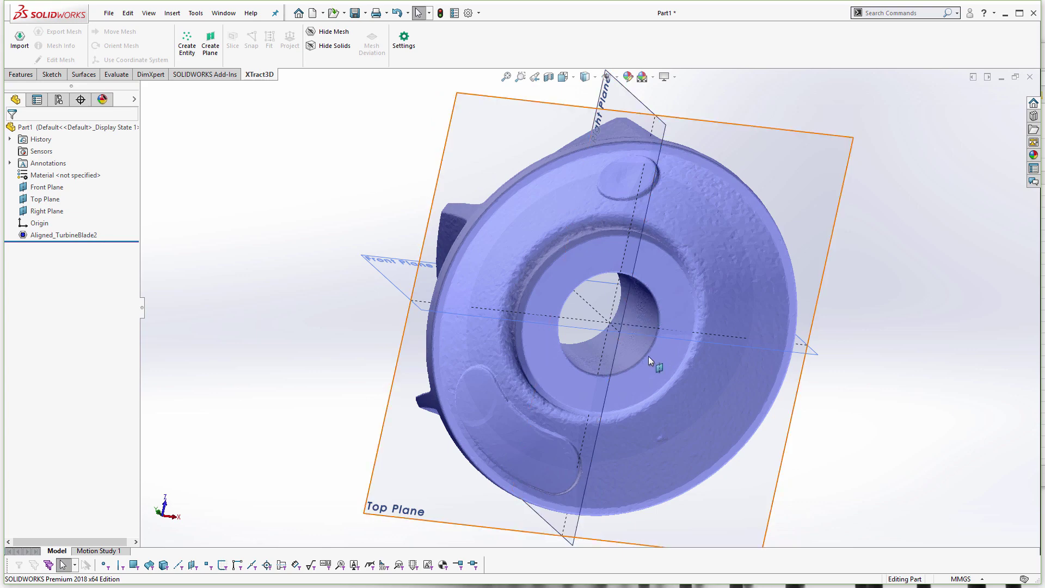
{"action": "middle_click_drag", "start_coordinate": [605, 373], "coordinate": [533, 272]}
{"action": "scroll", "coordinate": [513, 304], "scroll_direction": "up", "scroll_amount": 5}
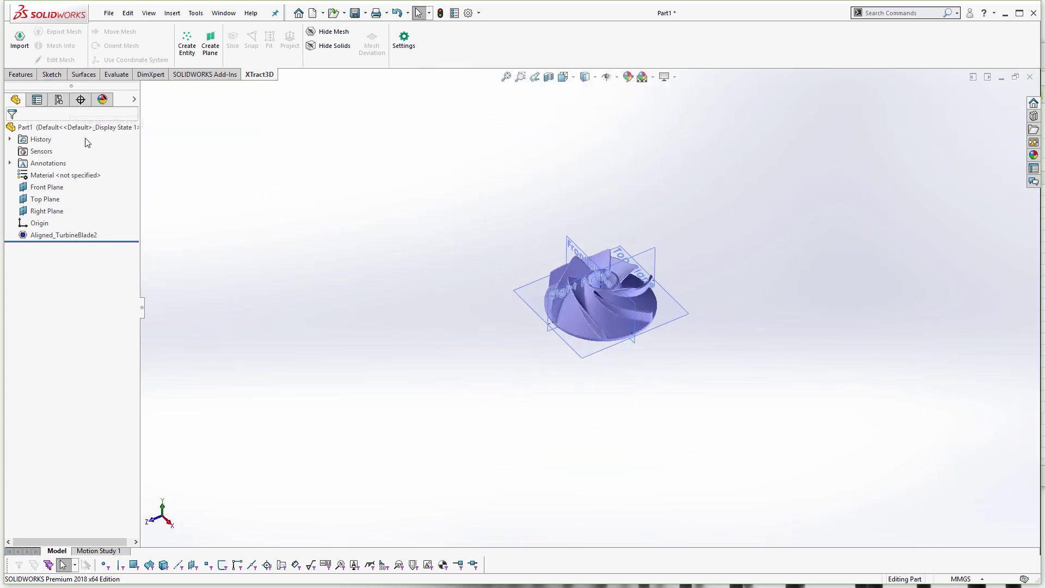
Import '438 - turbineblade.stl' with default options and compare its position to the aligned mesh.
{"action": "left_click", "coordinate": [20, 48]}
{"action": "left_click", "coordinate": [470, 242]}
{"action": "left_click", "coordinate": [898, 528]}
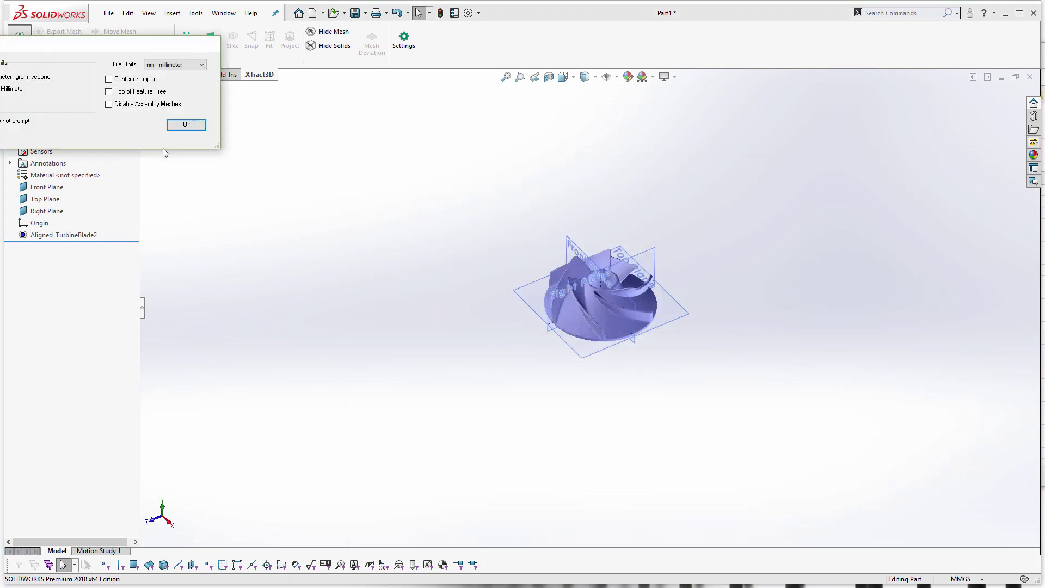
{"action": "left_click", "coordinate": [190, 126]}
{"action": "middle_click_drag", "start_coordinate": [375, 299], "coordinate": [474, 316]}
{"action": "left_click", "coordinate": [39, 249]}
{"action": "middle_click_drag", "start_coordinate": [654, 378], "coordinate": [621, 402]}
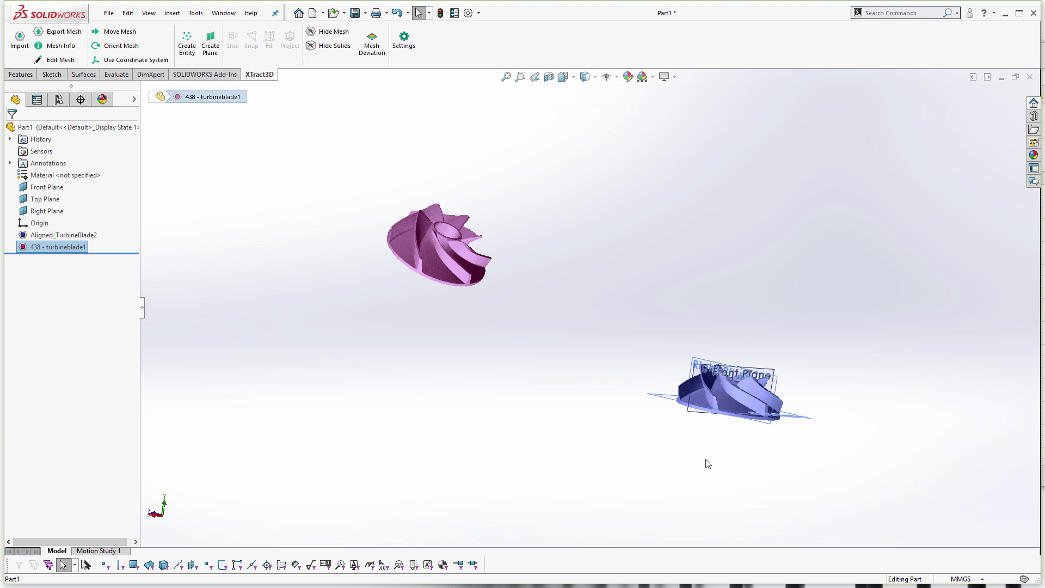
{"action": "middle_click_drag", "start_coordinate": [708, 464], "coordinate": [630, 508]}
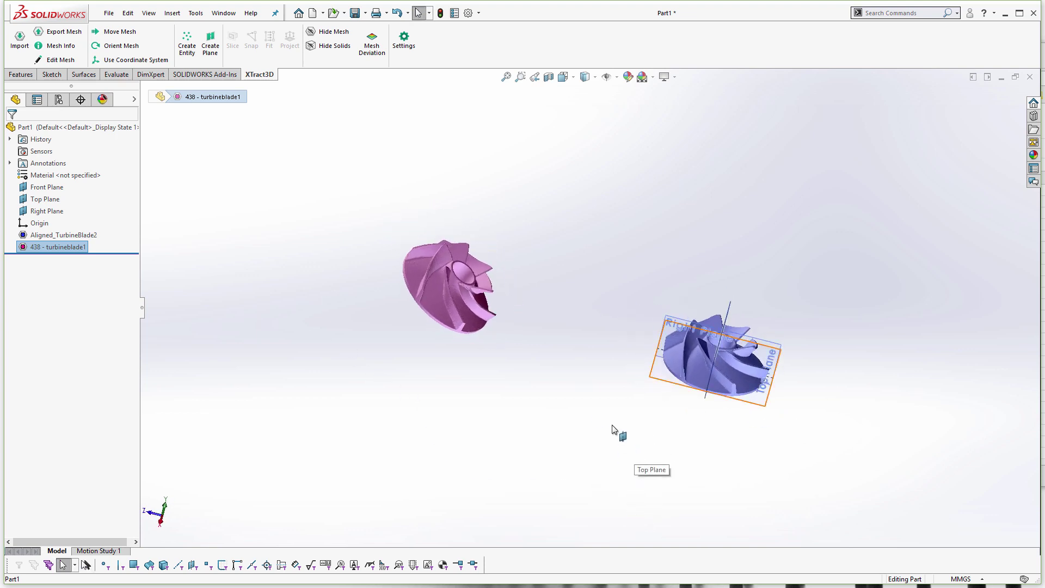
{"action": "middle_click_drag", "start_coordinate": [611, 427], "coordinate": [670, 408]}
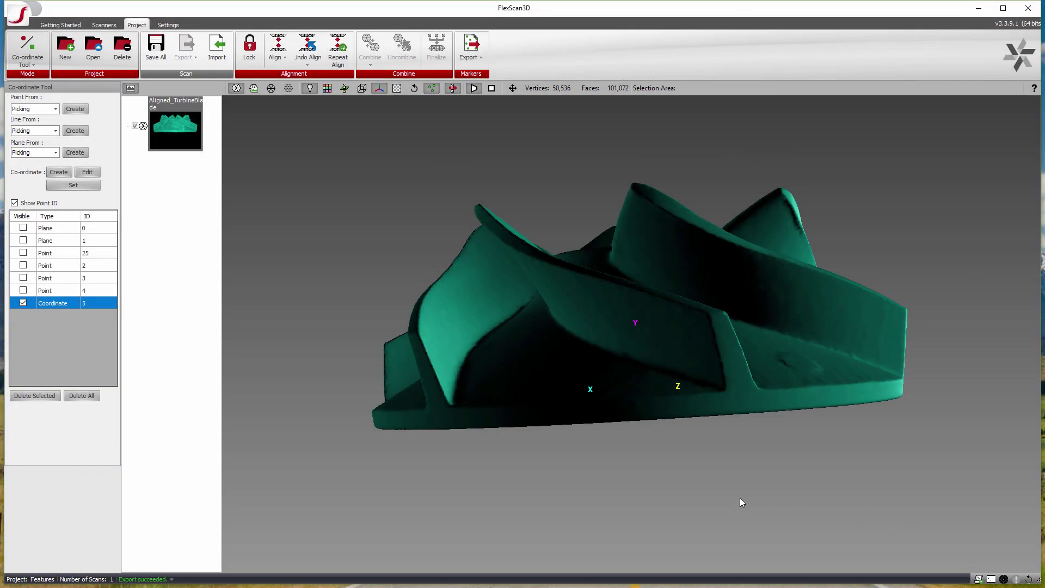
Orbit the Aligned_TurbineBlade scan to view Coordinate 5's XYZ axes.
{"action": "left_click_drag", "start_coordinate": [741, 465], "coordinate": [702, 365]}
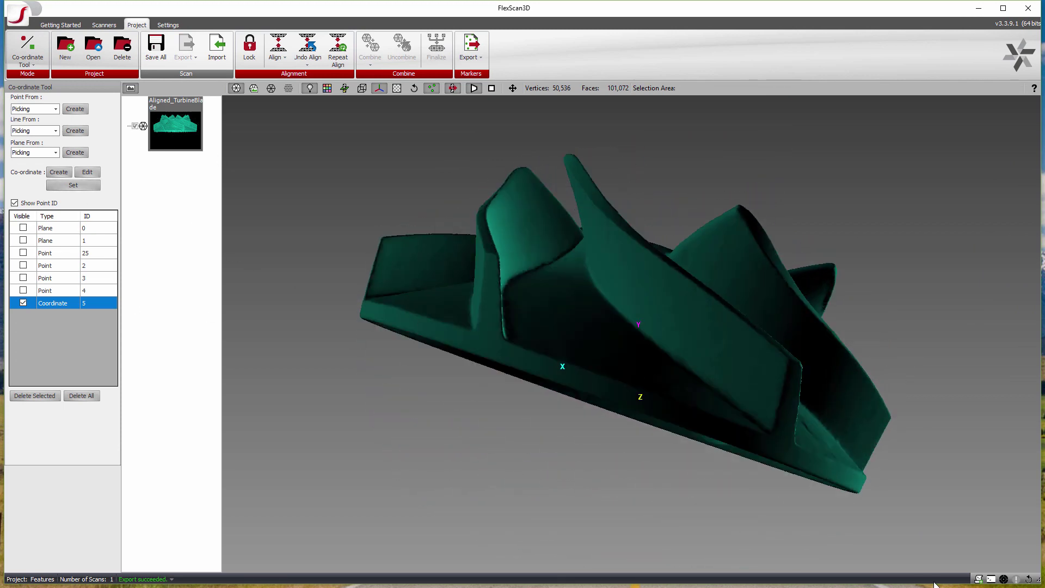